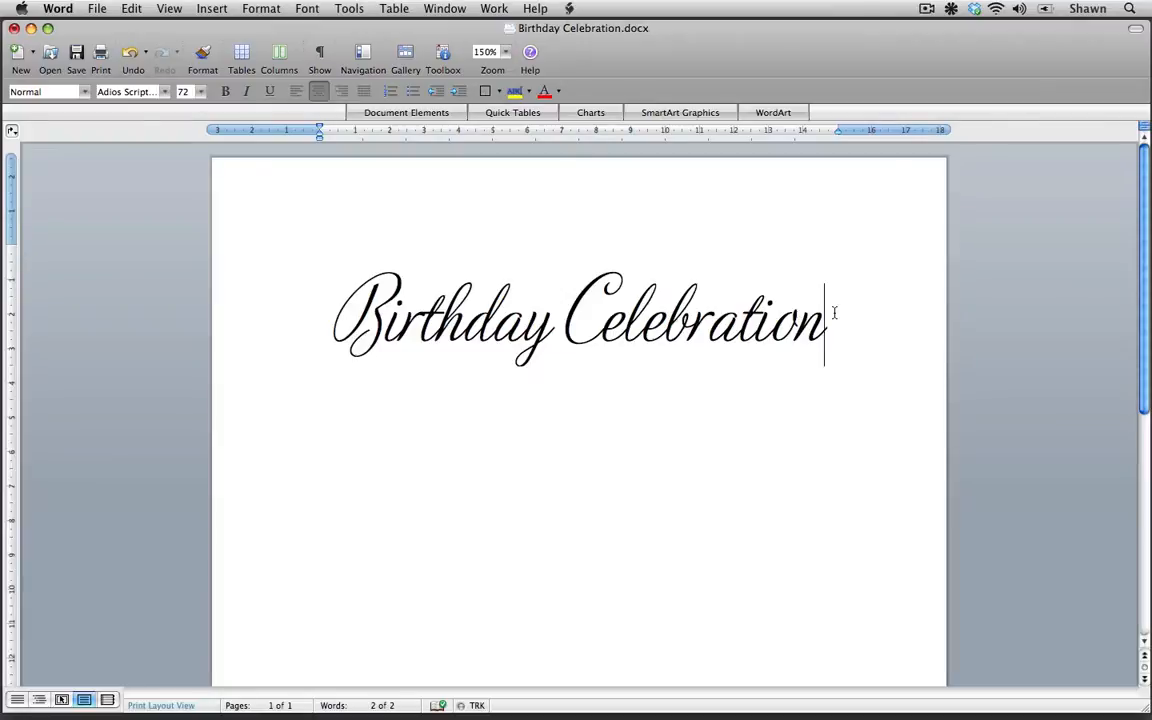
# Step: Open the Font dialog for the title text and close it without changes
pyautogui.press('super+d')
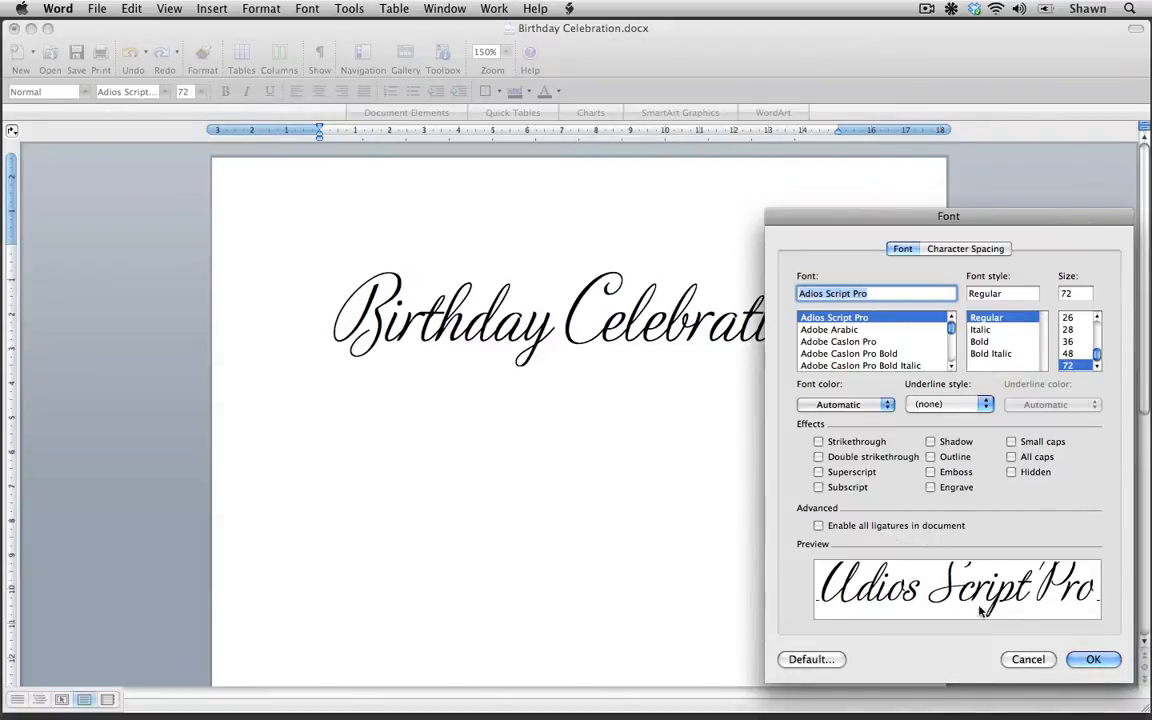
pyautogui.click(1095, 660)
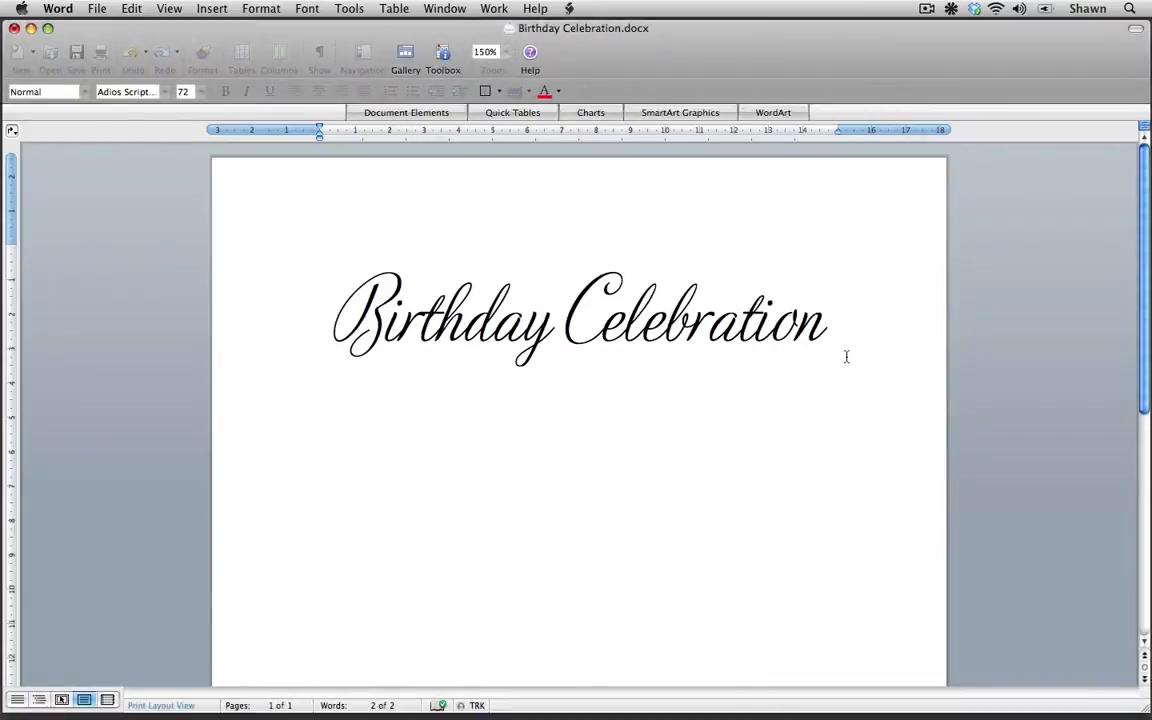
# Step: Paste a second copy of the title on a new line below it
pyautogui.press('Return')
pyautogui.write('Birthday Celebration')
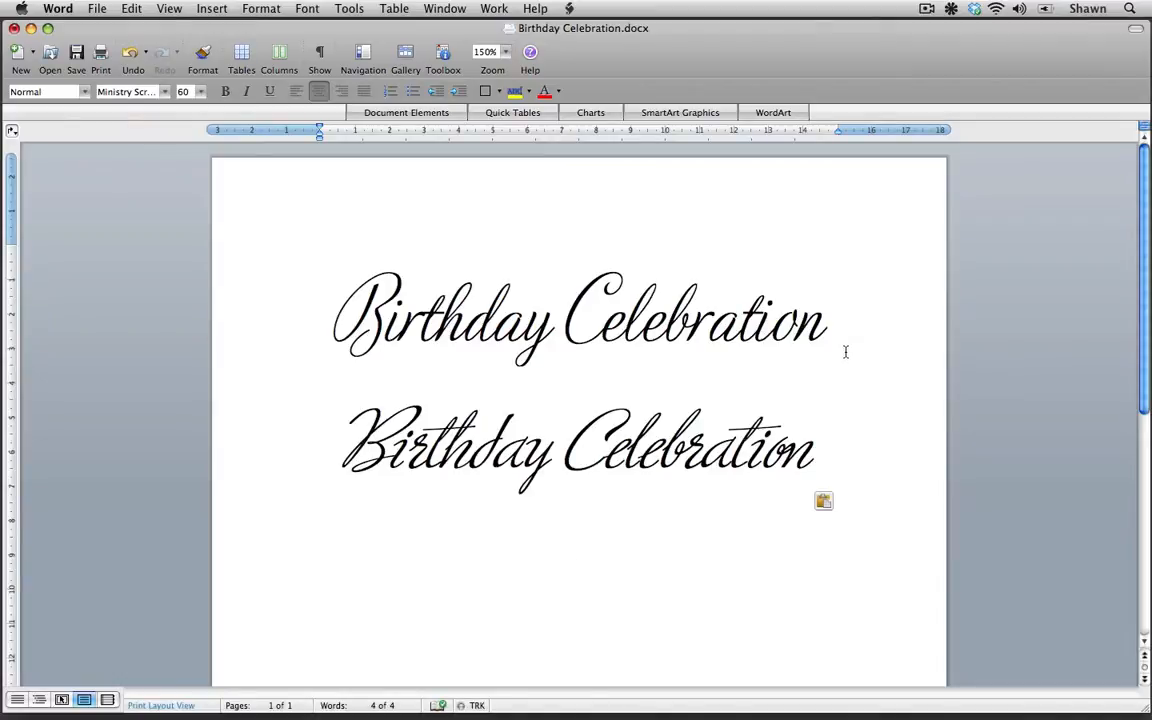
# Step: Enable all ligatures in the document through the Font dialog
pyautogui.press('super+d')
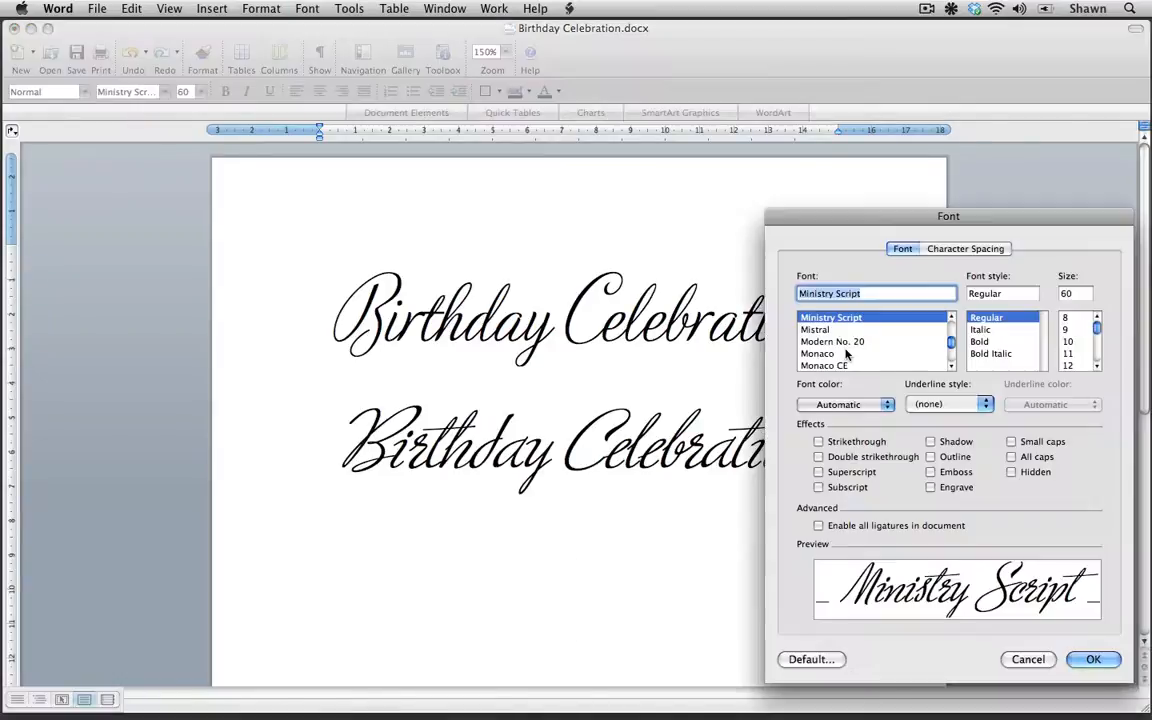
pyautogui.click(818, 526)
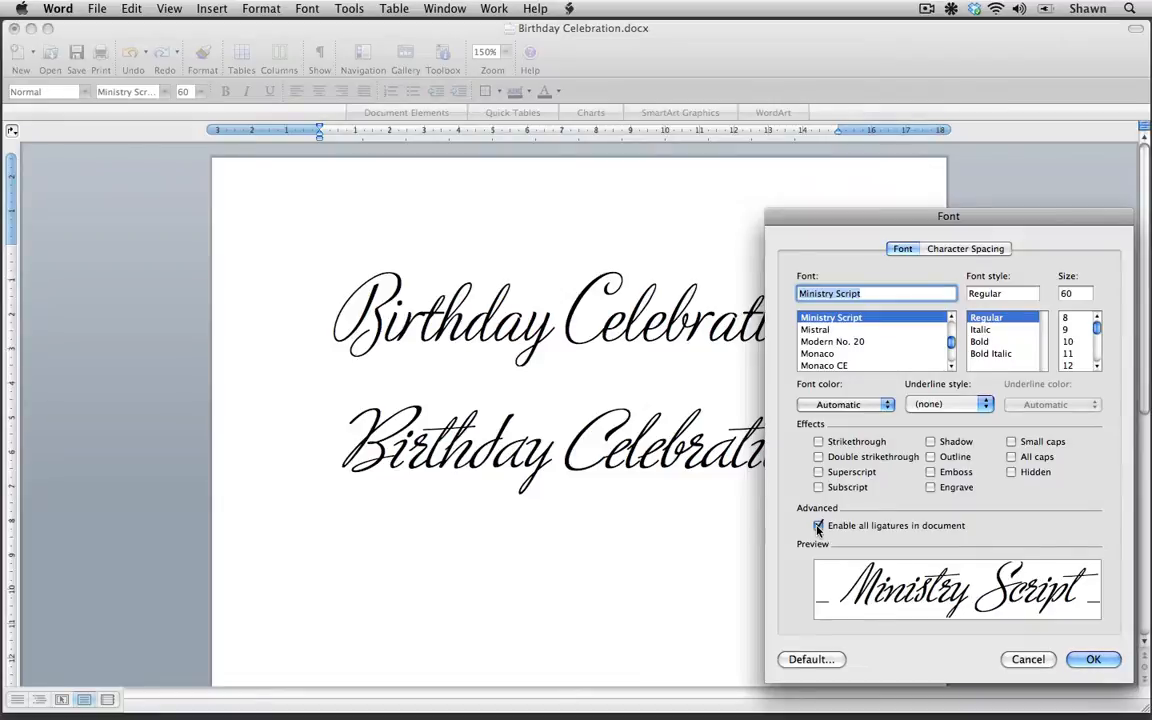
pyautogui.click(1093, 660)
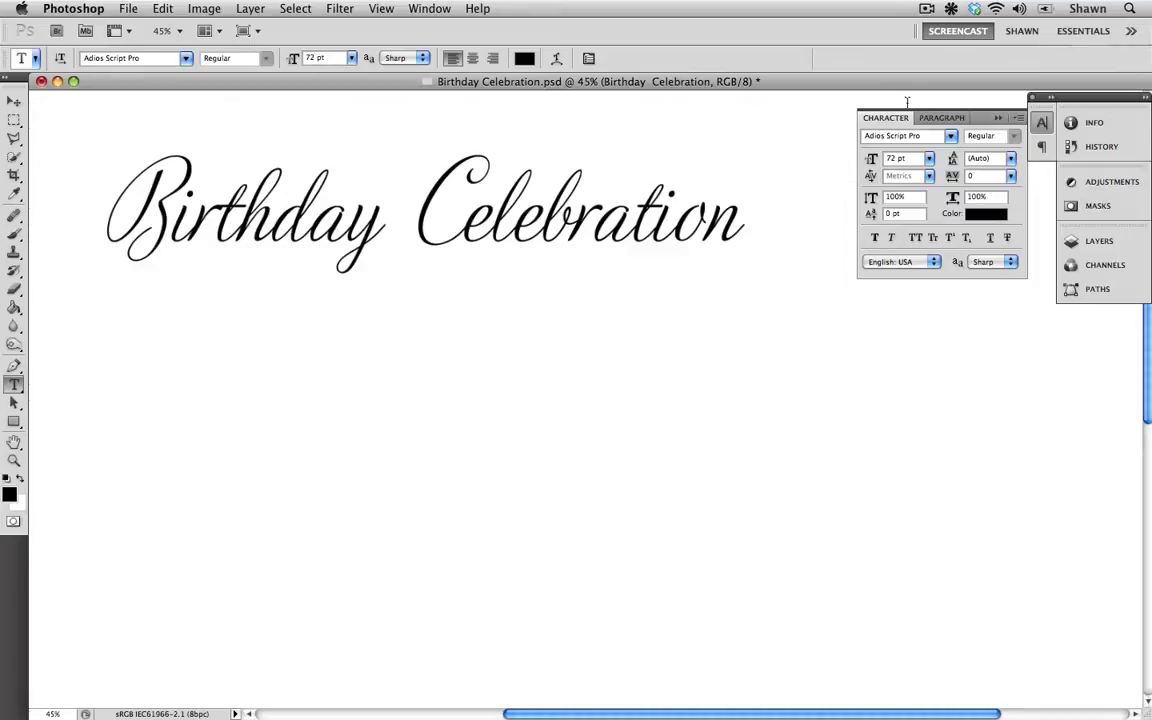
# Step: Turn on Contextual Alternates for the whole title text layer
pyautogui.click(1019, 118)
pyautogui.moveTo(1012, 176)
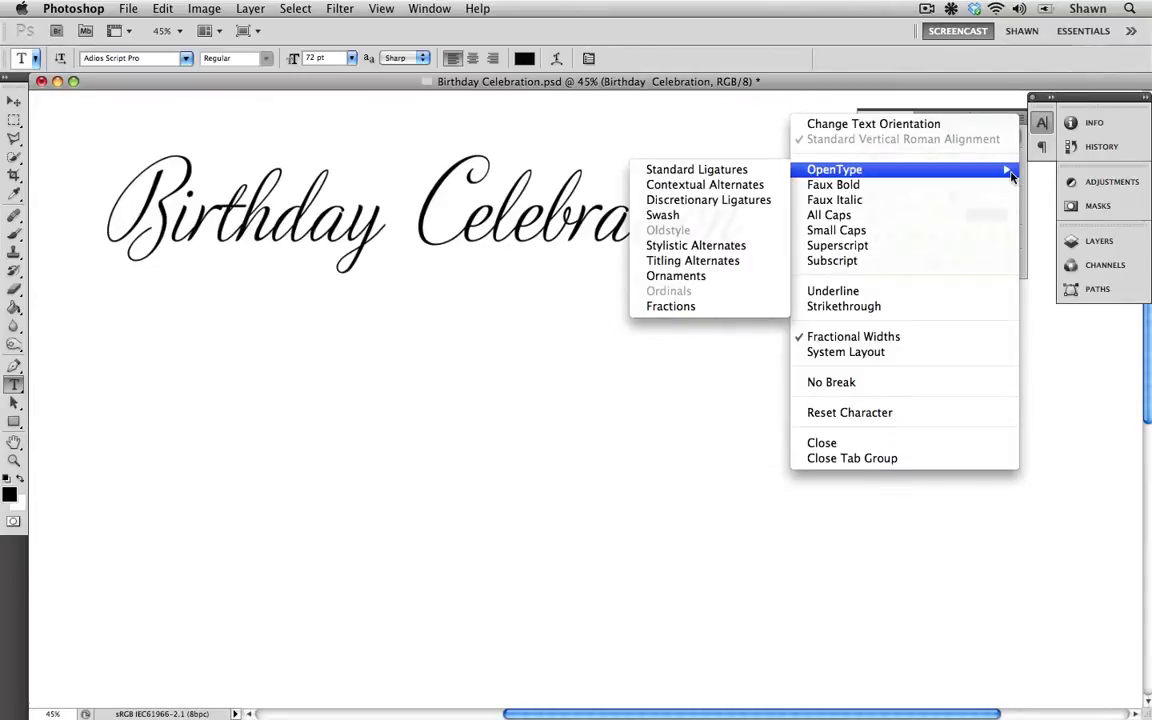
pyautogui.click(752, 186)
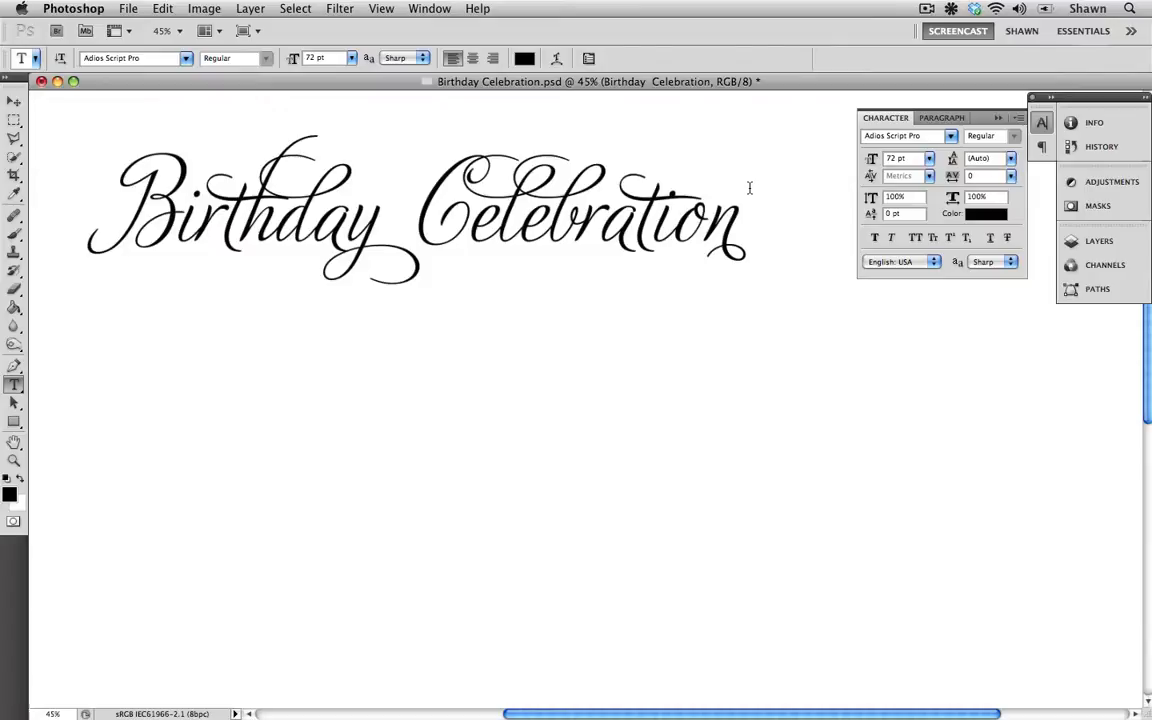
# Step: Turn Contextual Alternates off again for the title text
pyautogui.click(1018, 117)
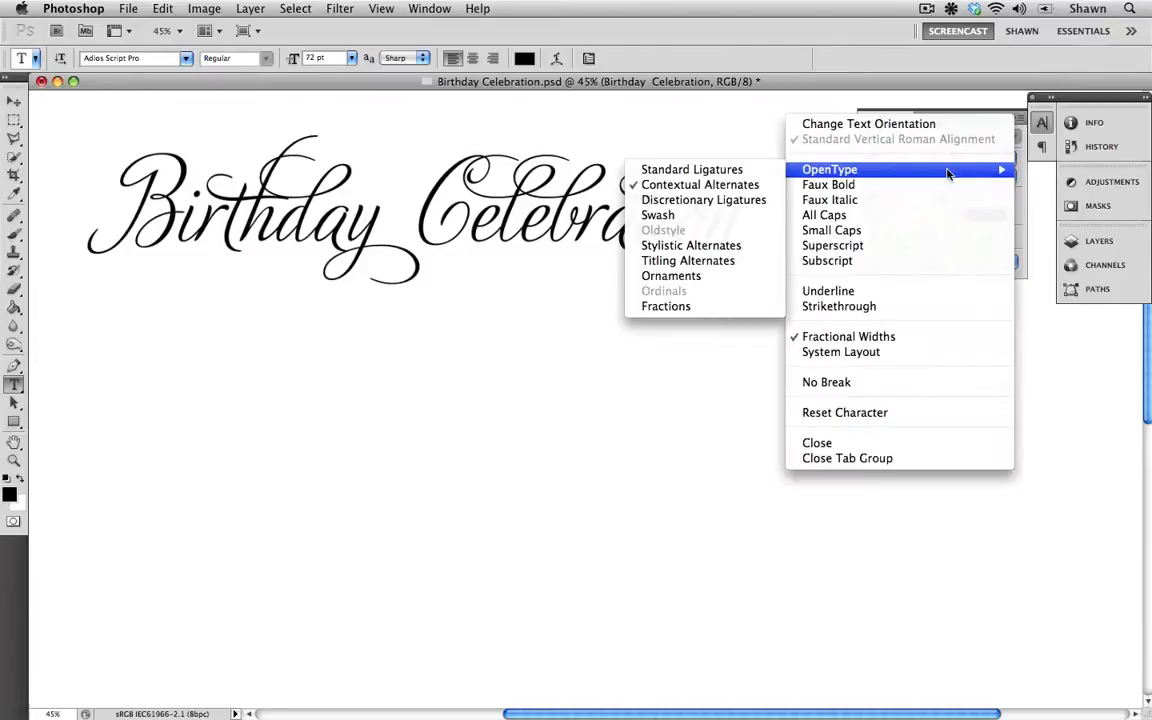
pyautogui.click(748, 183)
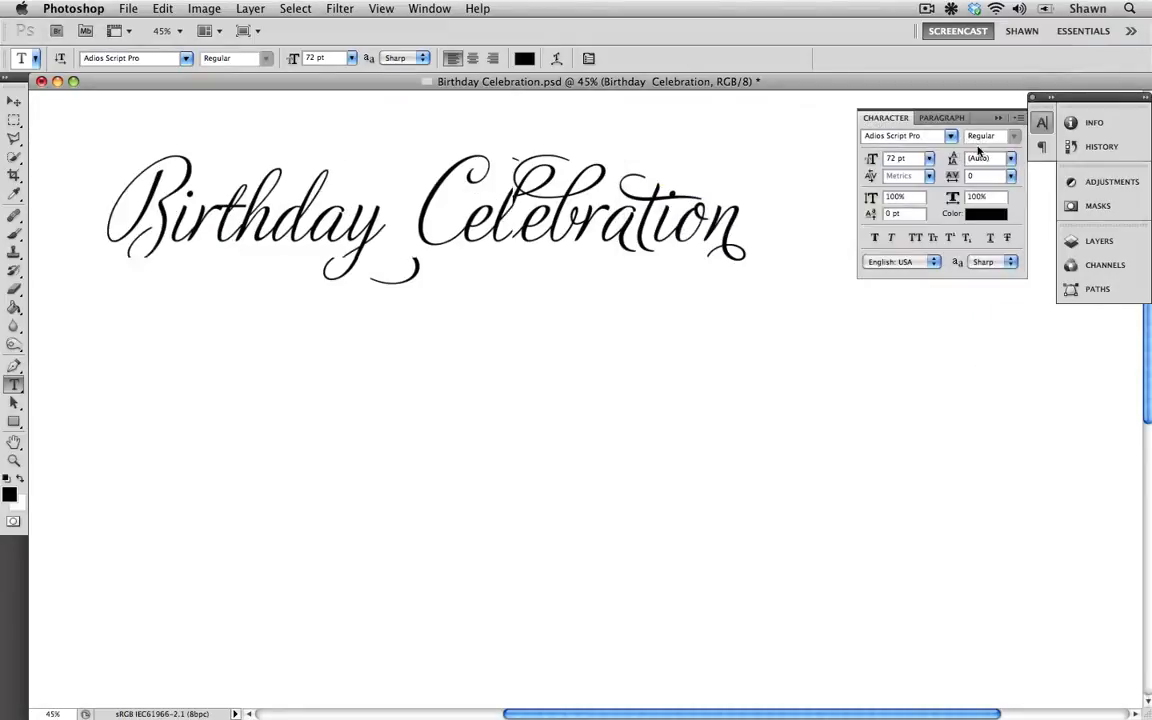
# Step: Apply the Swash OpenType feature to the whole title text
pyautogui.click(1018, 117)
pyautogui.moveTo(993, 175)
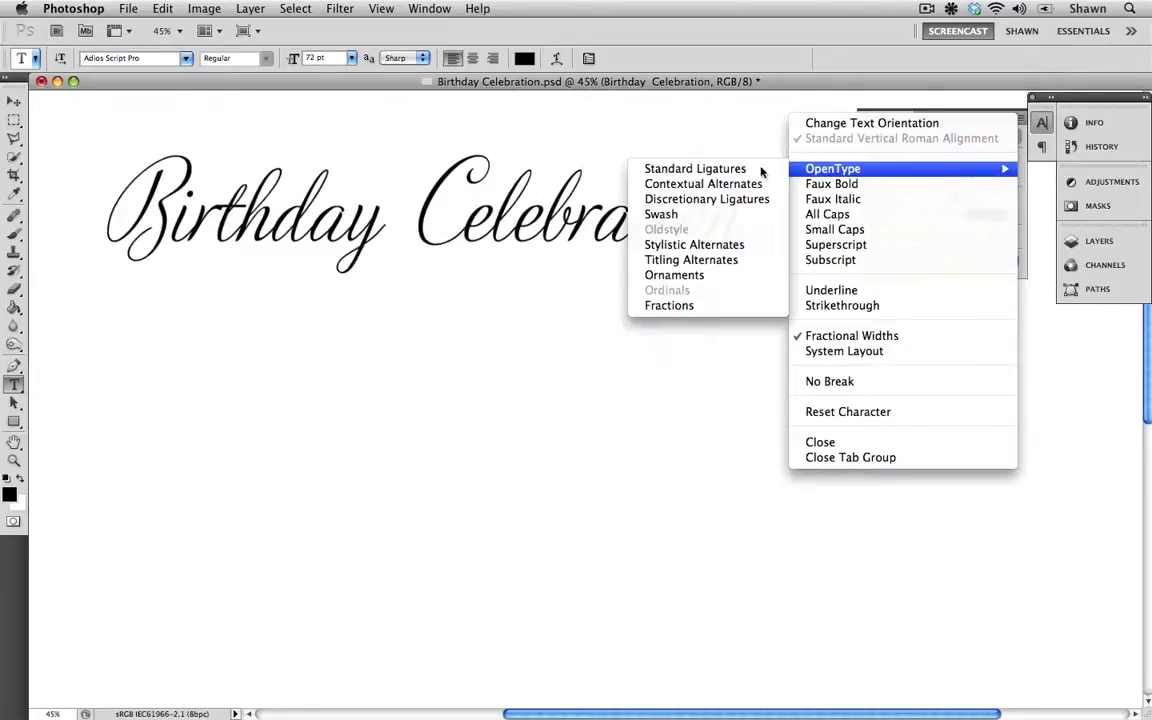
pyautogui.click(687, 214)
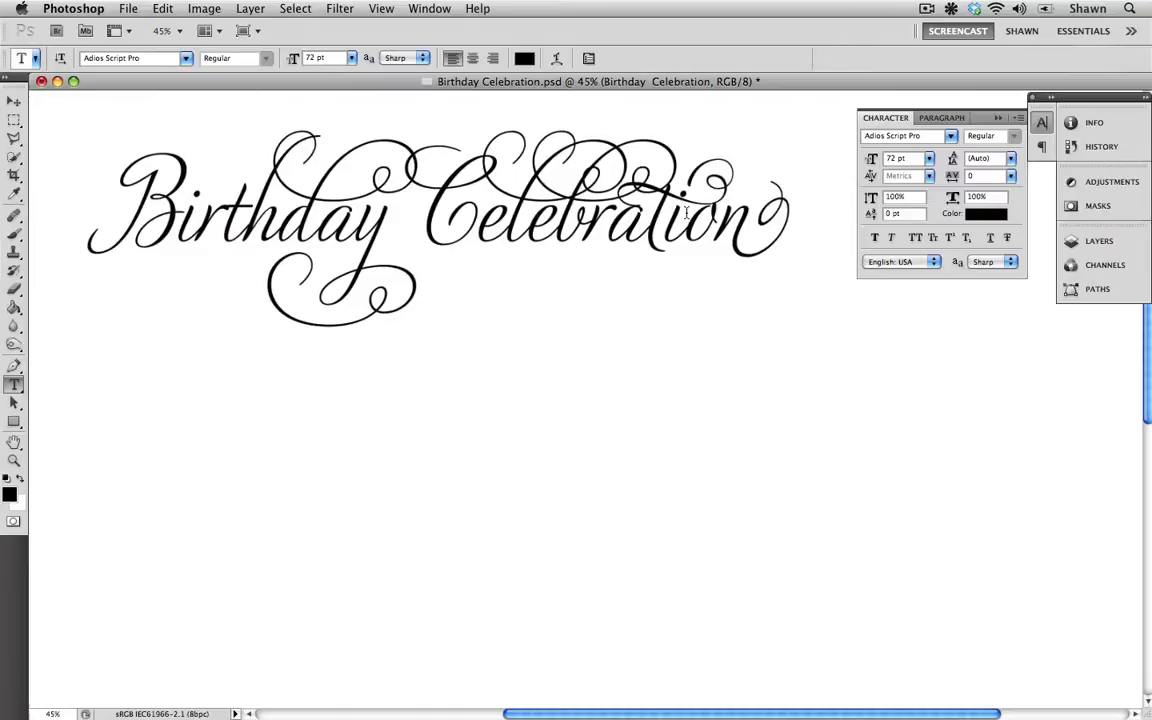
# Step: Turn the Swash feature off again for the title text
pyautogui.click(1020, 118)
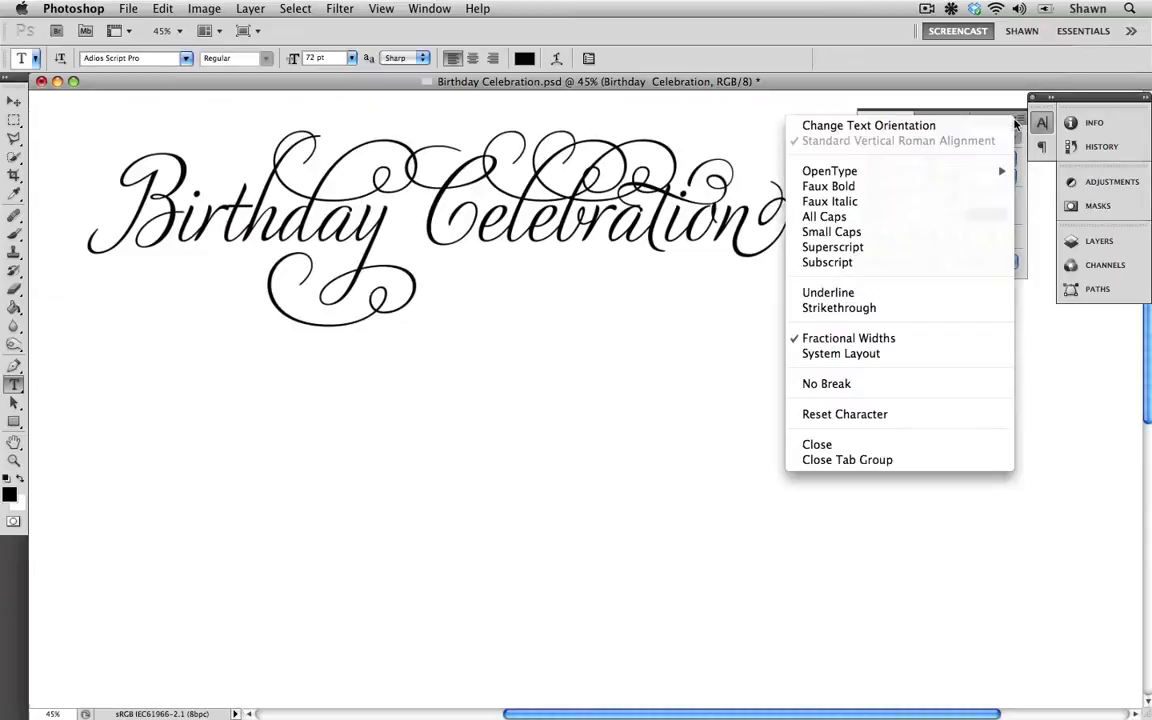
pyautogui.moveTo(977, 173)
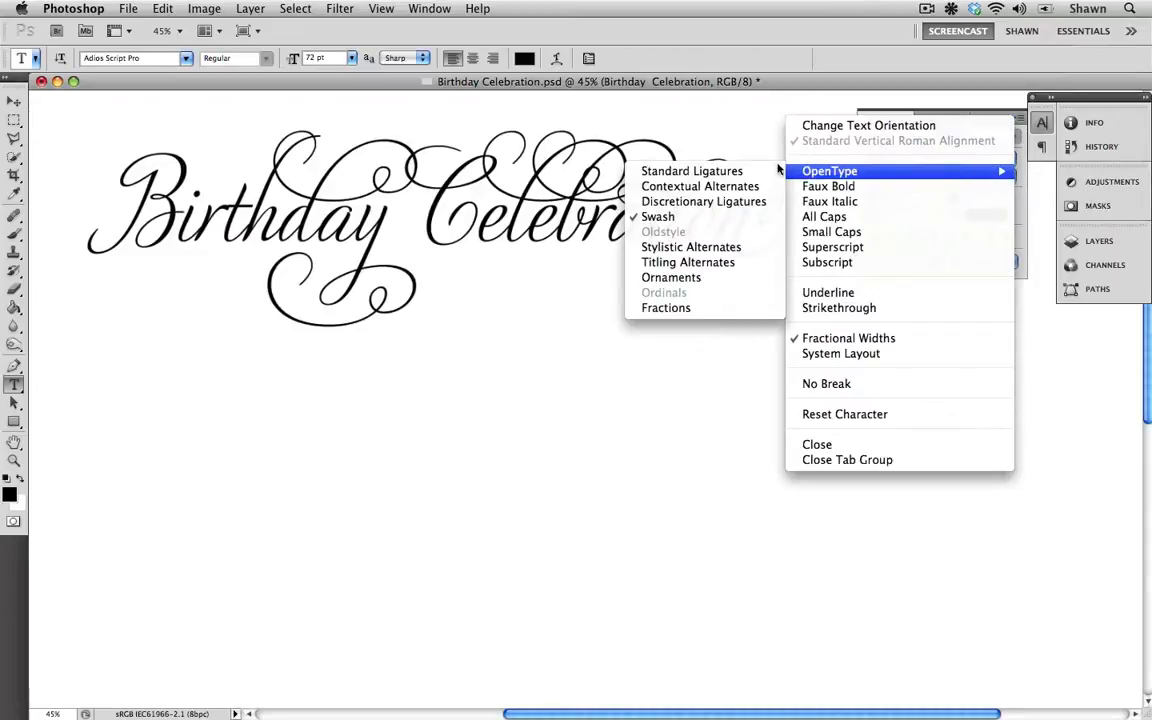
pyautogui.click(708, 218)
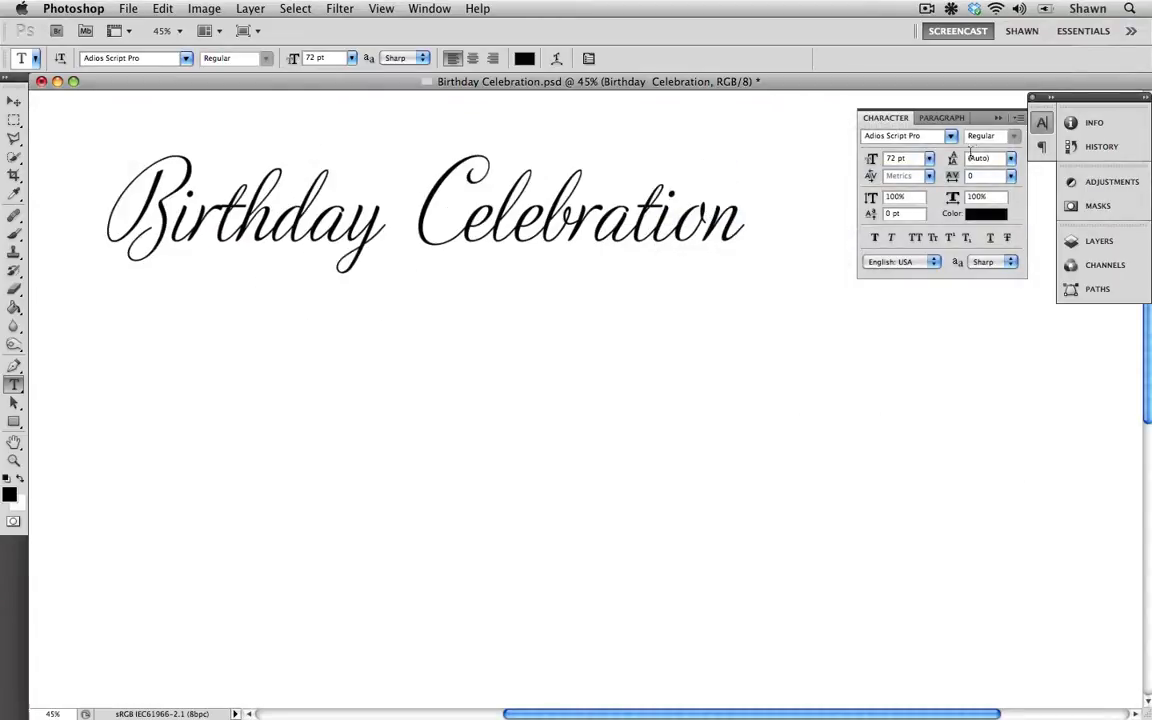
# Step: Turn on Contextual Alternates for the whole title text layer
pyautogui.click(1020, 118)
pyautogui.moveTo(918, 173)
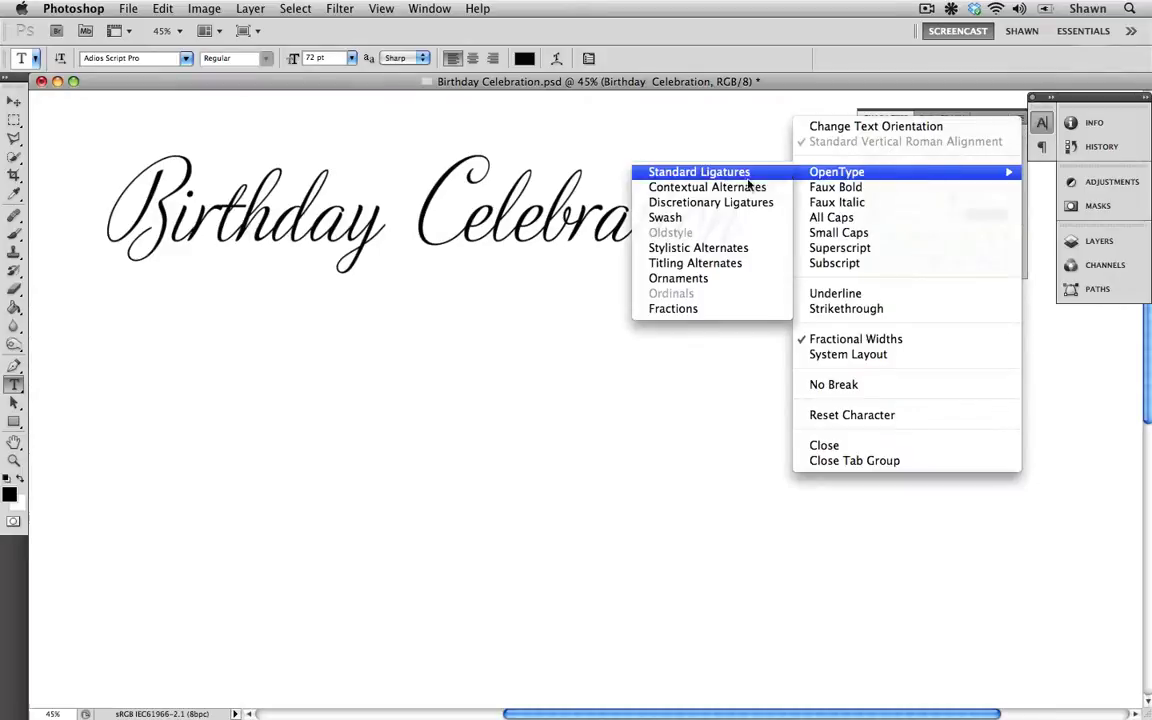
pyautogui.click(741, 189)
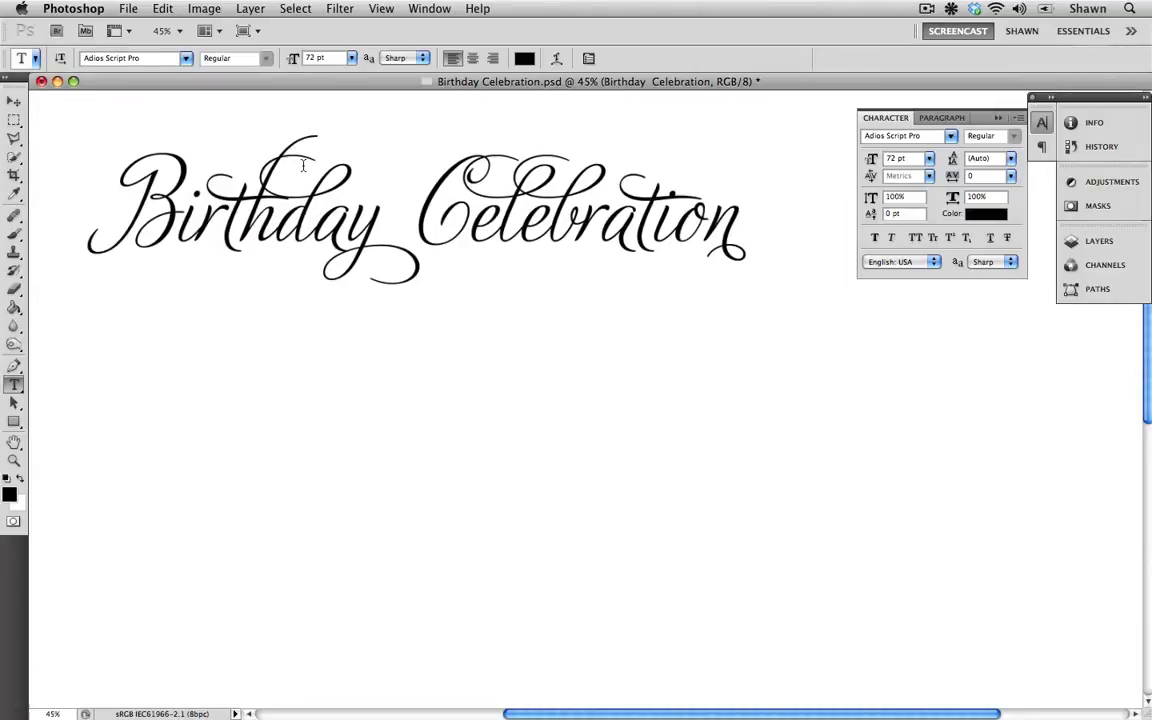
# Step: Select the h in Birthday and turn off Contextual Alternates for it
pyautogui.moveTo(271, 198); pyautogui.dragTo(311, 200)
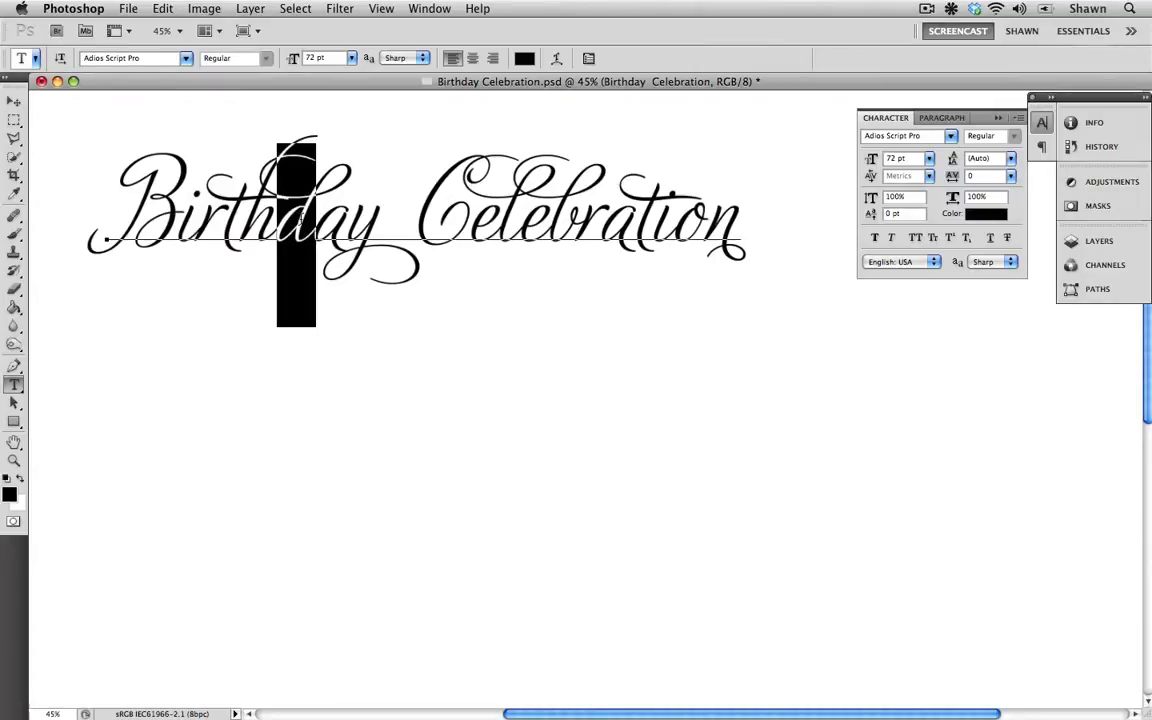
pyautogui.click(1019, 118)
pyautogui.moveTo(900, 165)
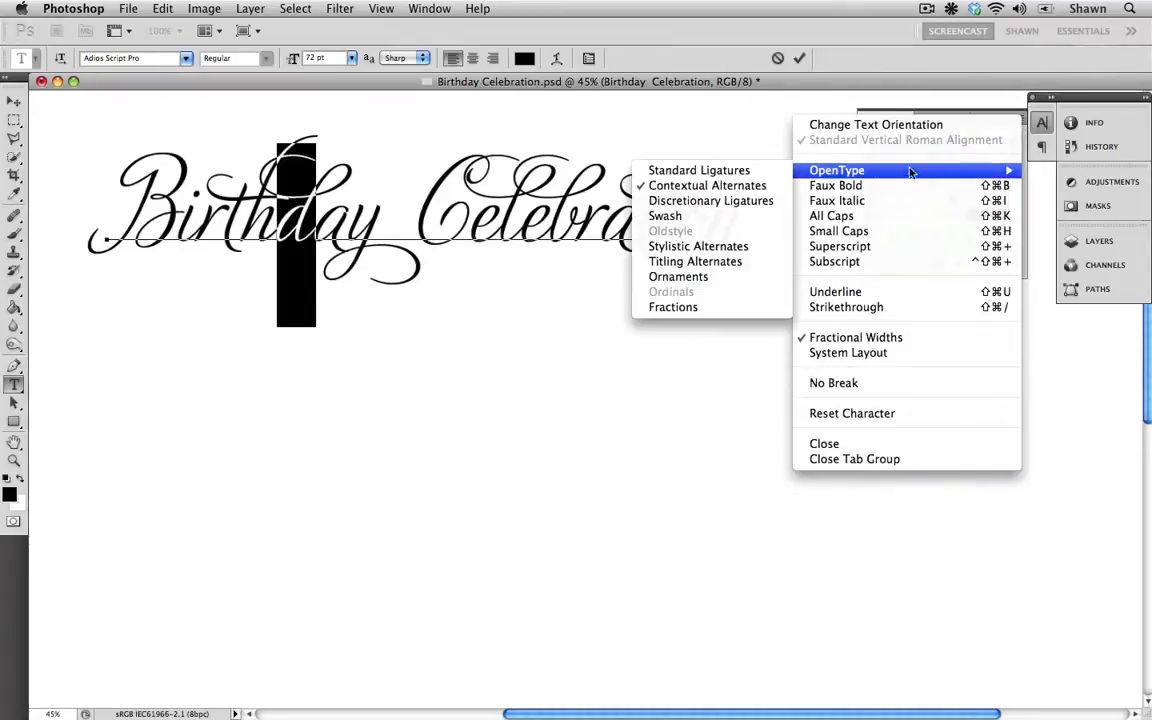
pyautogui.click(744, 185)
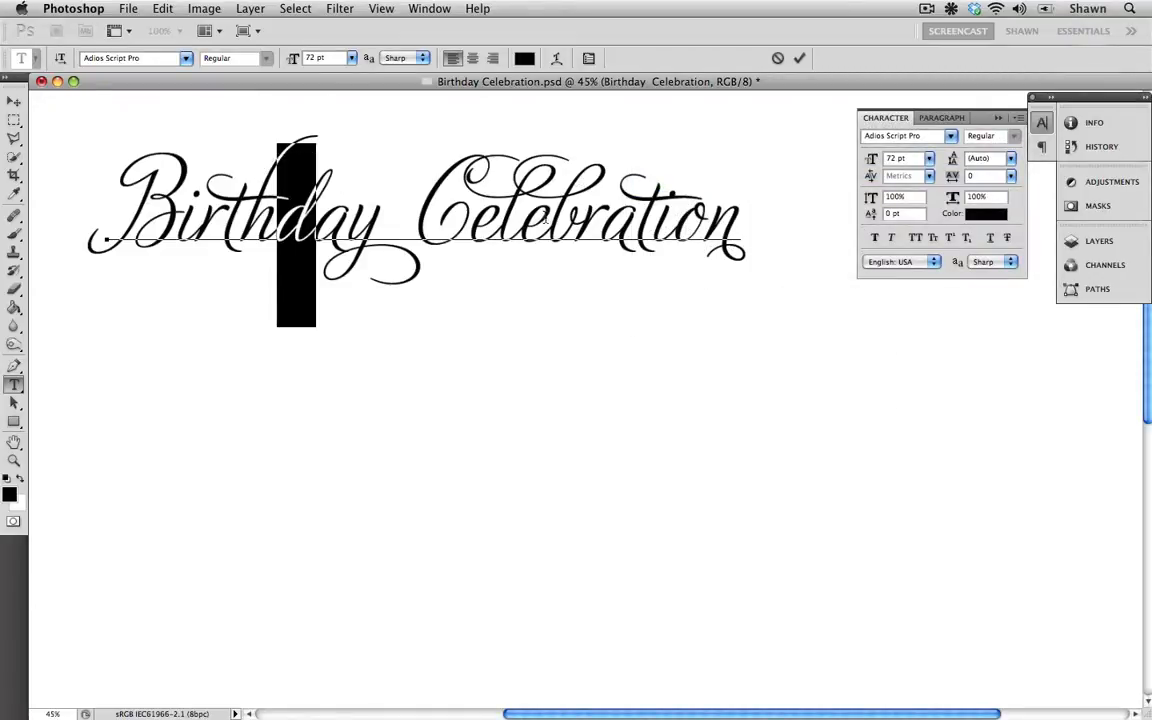
# Step: Select the b in Celebration and turn off Contextual Alternates for it
pyautogui.click(572, 215)
pyautogui.hotkey('shift', 'Right')
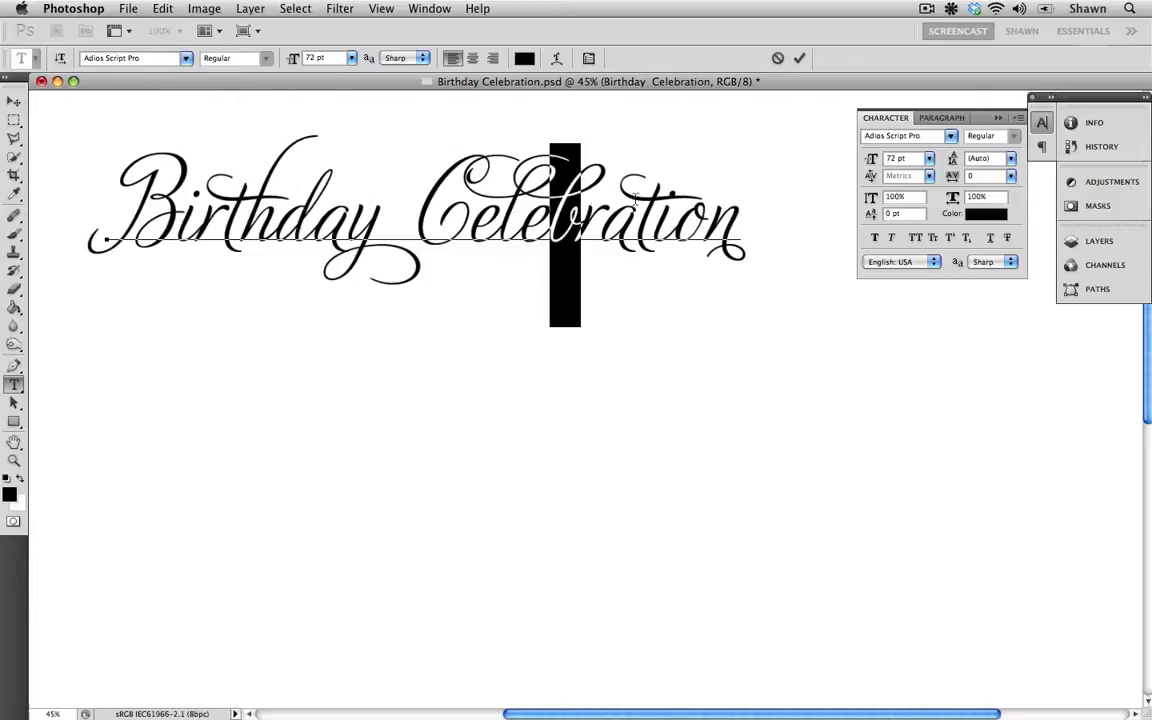
pyautogui.click(1019, 118)
pyautogui.moveTo(885, 170)
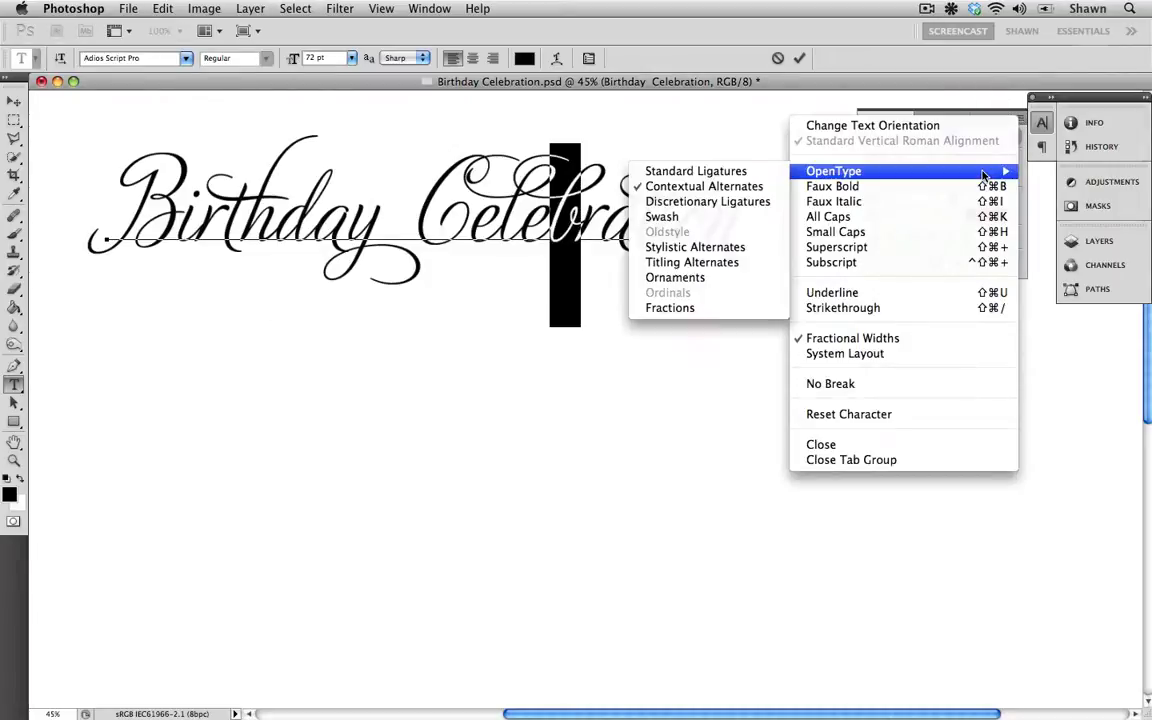
pyautogui.click(710, 186)
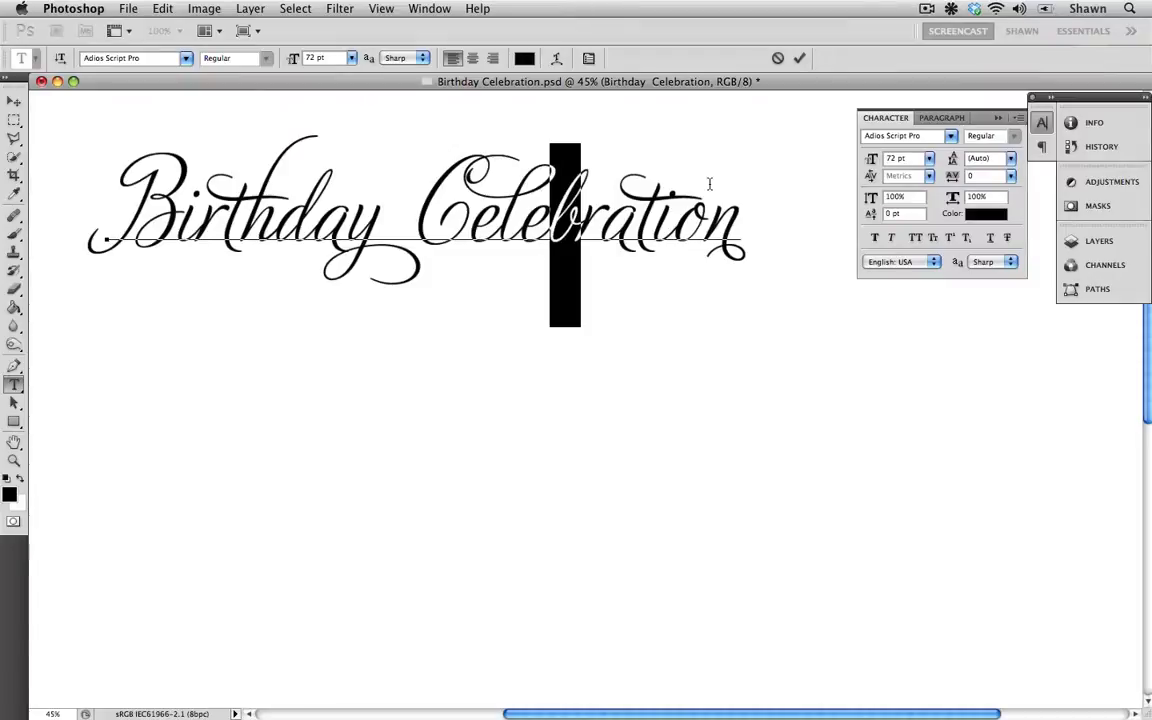
# Step: Select the y in Birthday and turn off Contextual Alternates for it
pyautogui.click(419, 265)
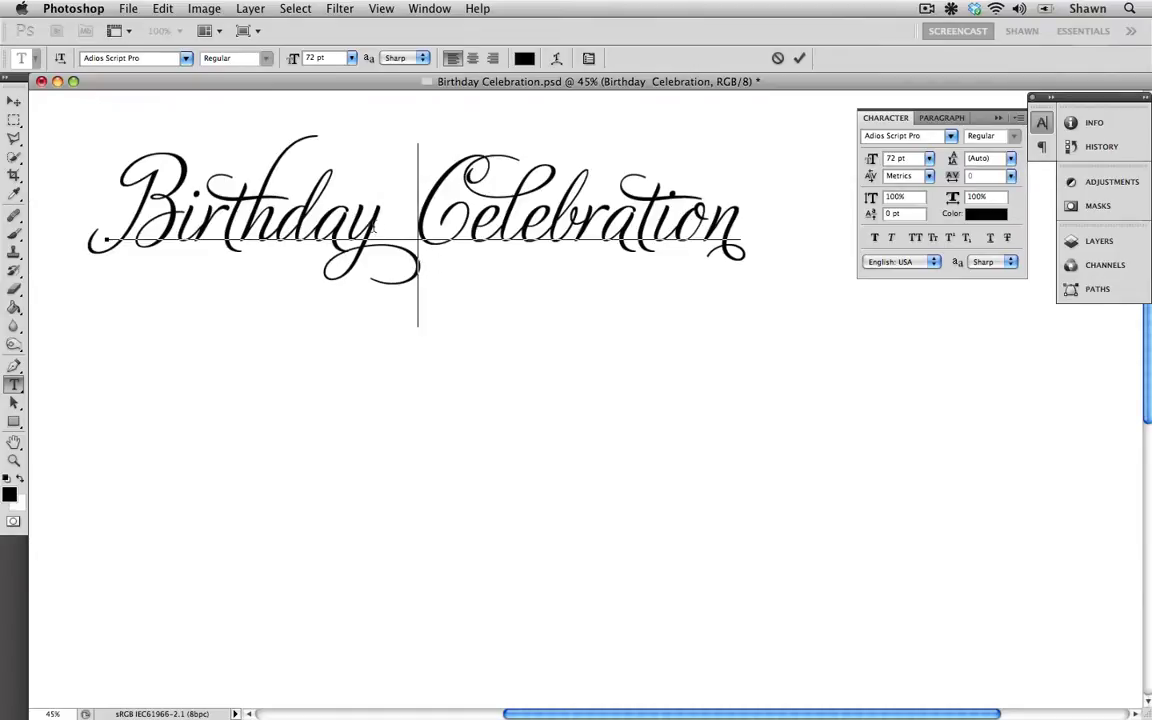
pyautogui.moveTo(367, 222); pyautogui.dragTo(382, 222)
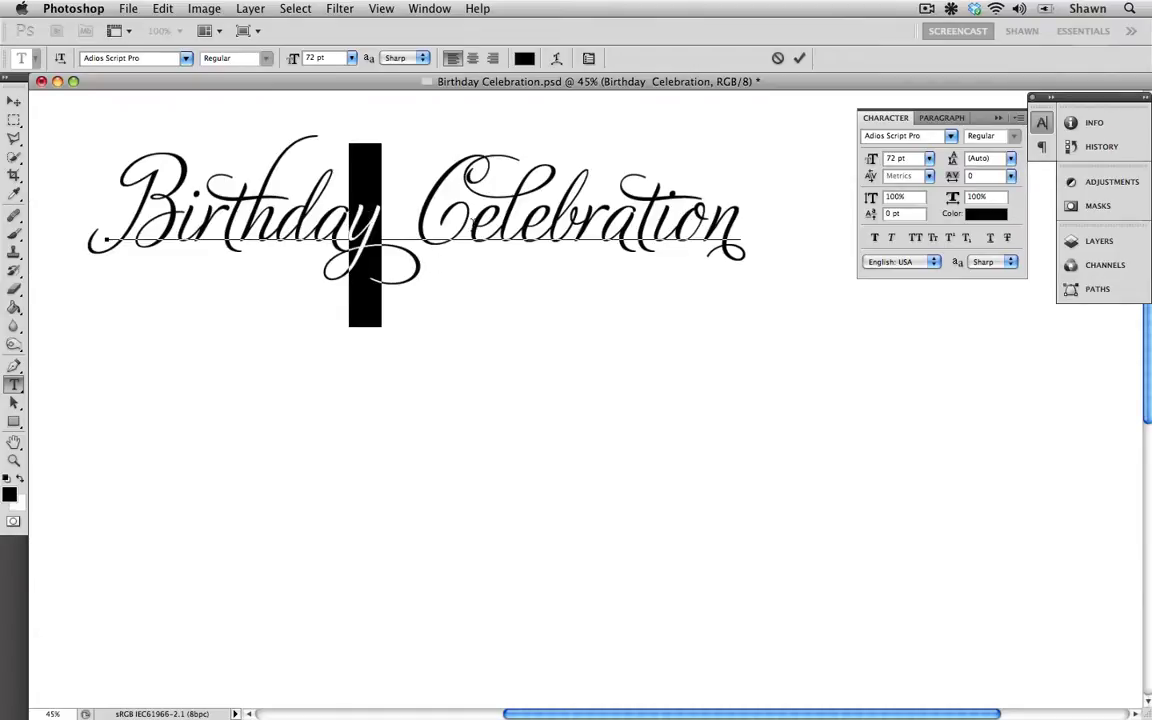
pyautogui.click(1018, 117)
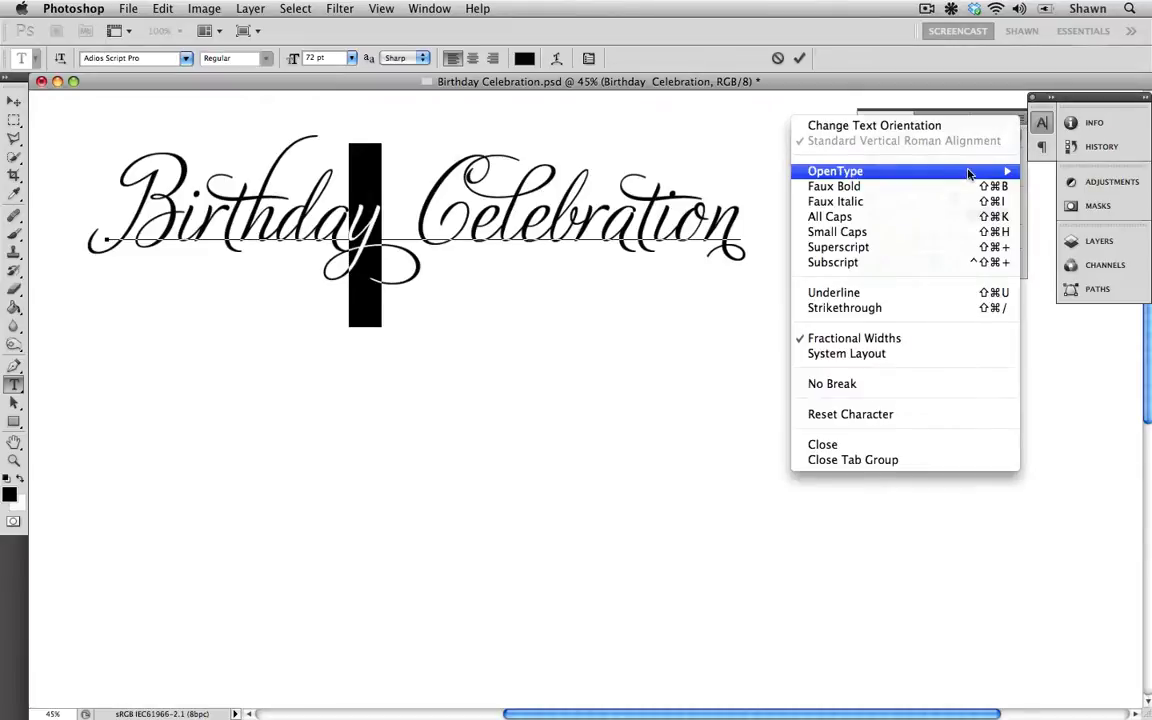
pyautogui.moveTo(880, 171)
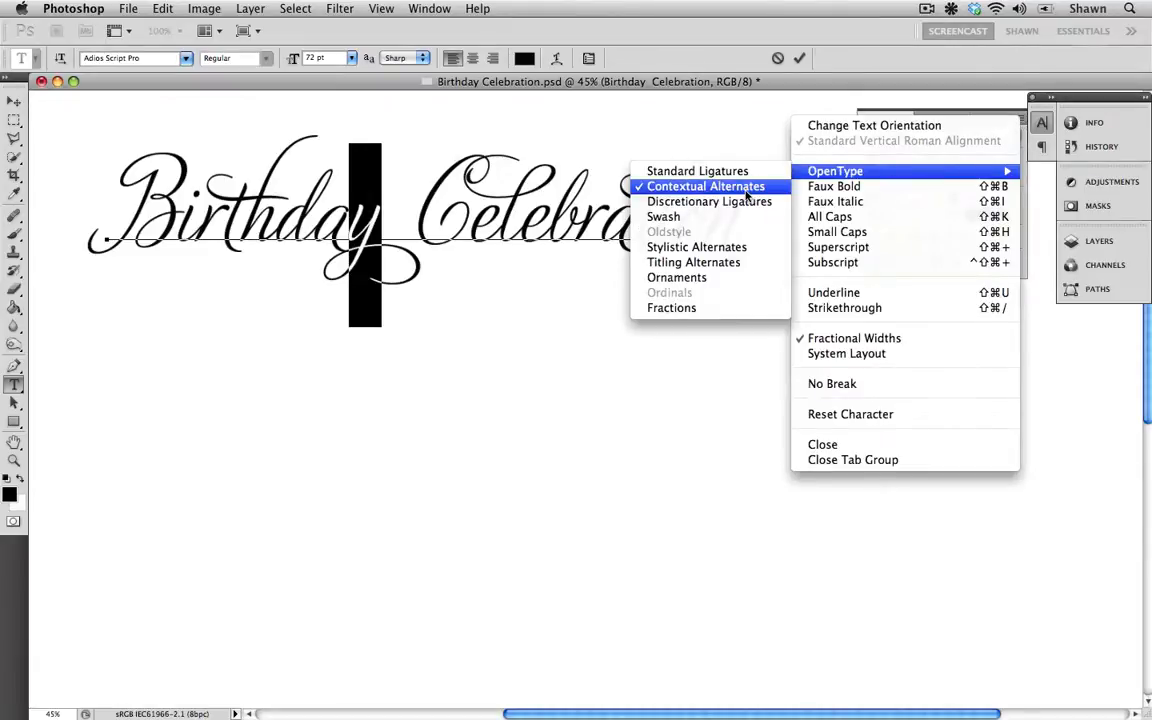
pyautogui.click(745, 187)
# Step: Apply the Swash OpenType feature to the selected y in Birthday
pyautogui.click(1018, 117)
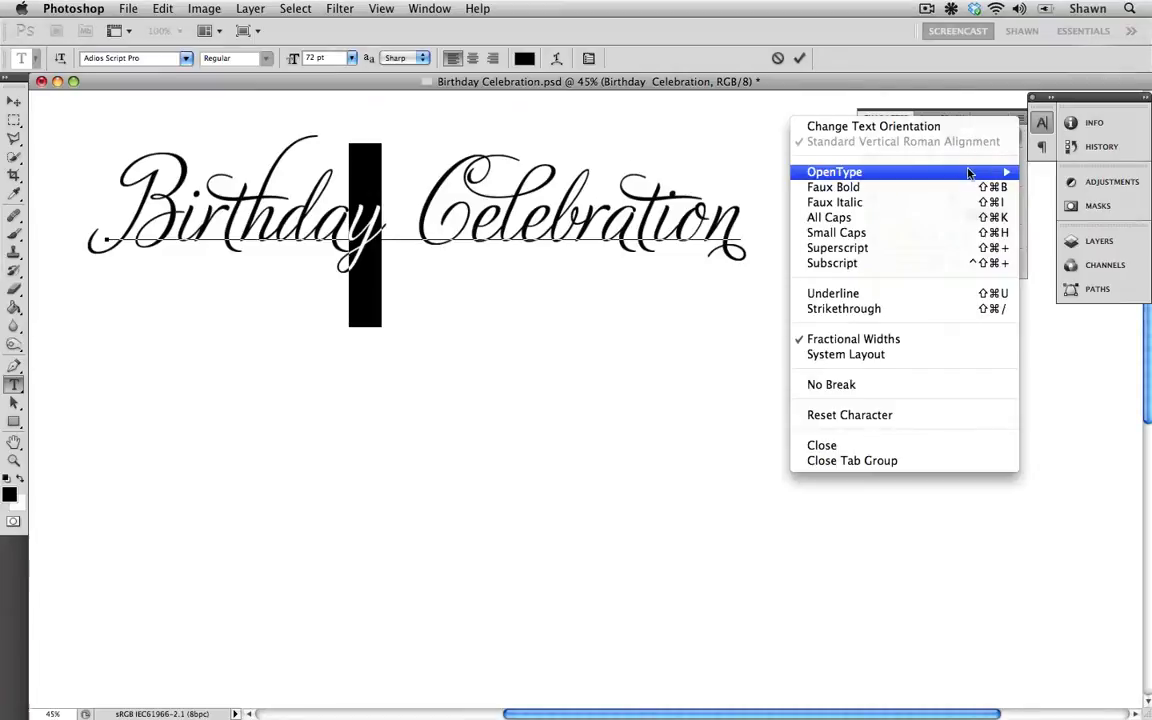
pyautogui.moveTo(968, 173)
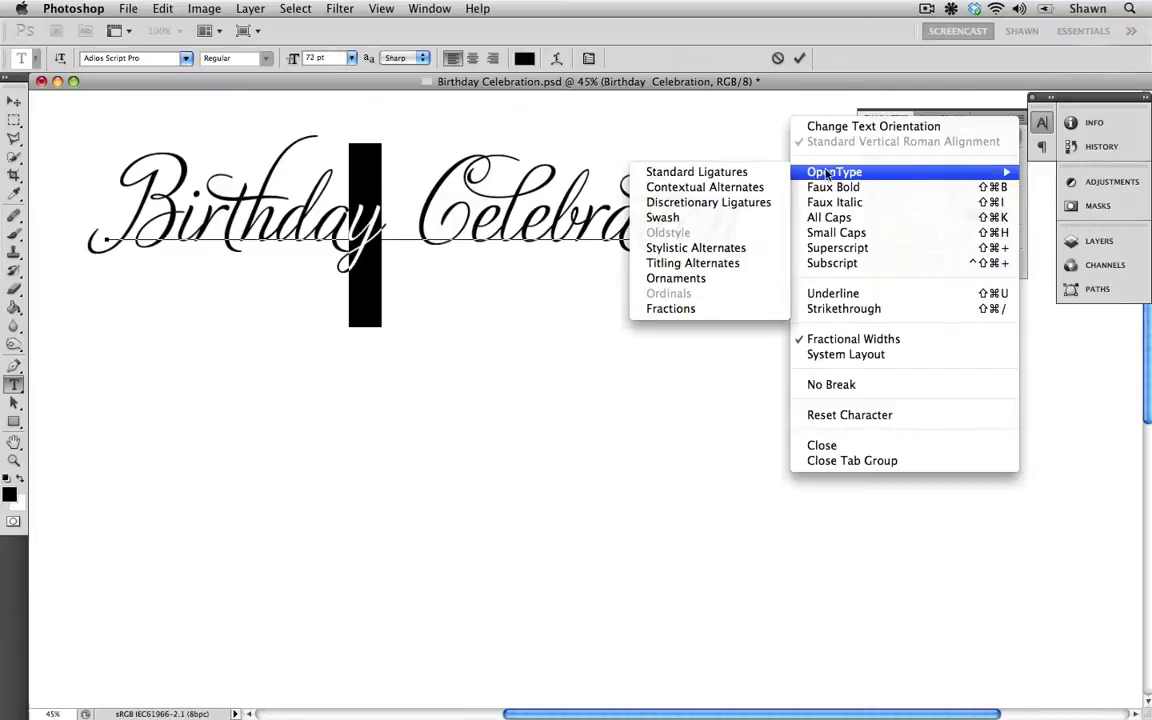
pyautogui.click(735, 222)
pyautogui.click(735, 222)
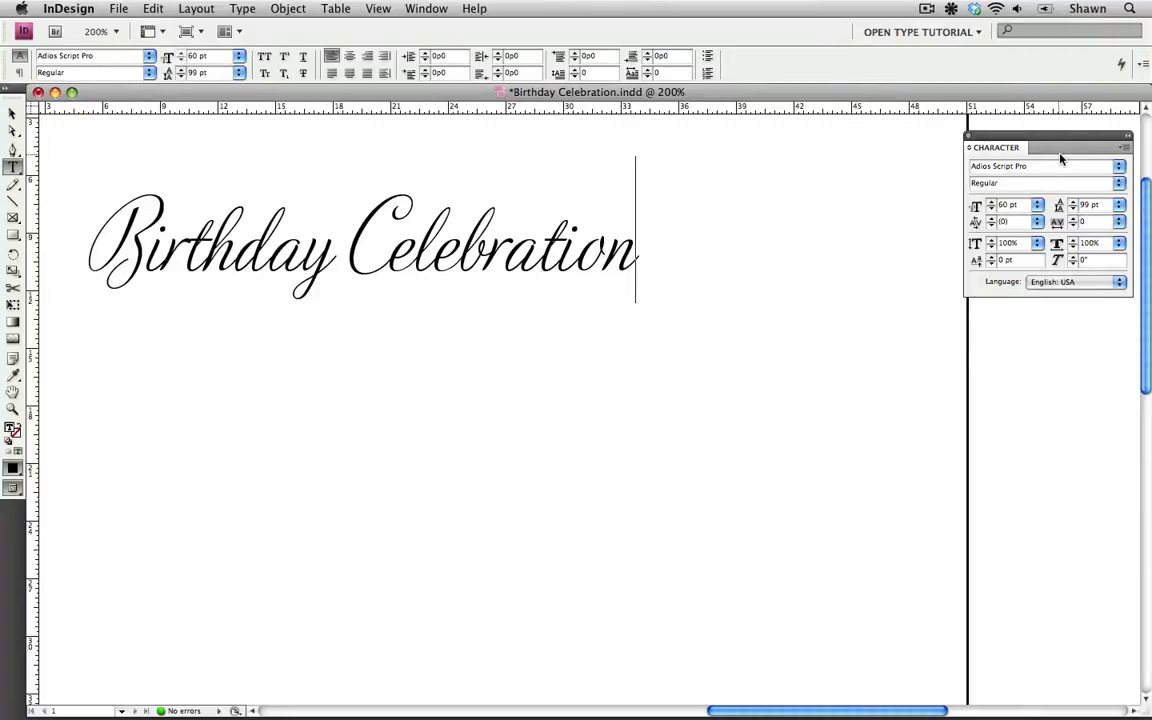
pyautogui.click(1121, 149)
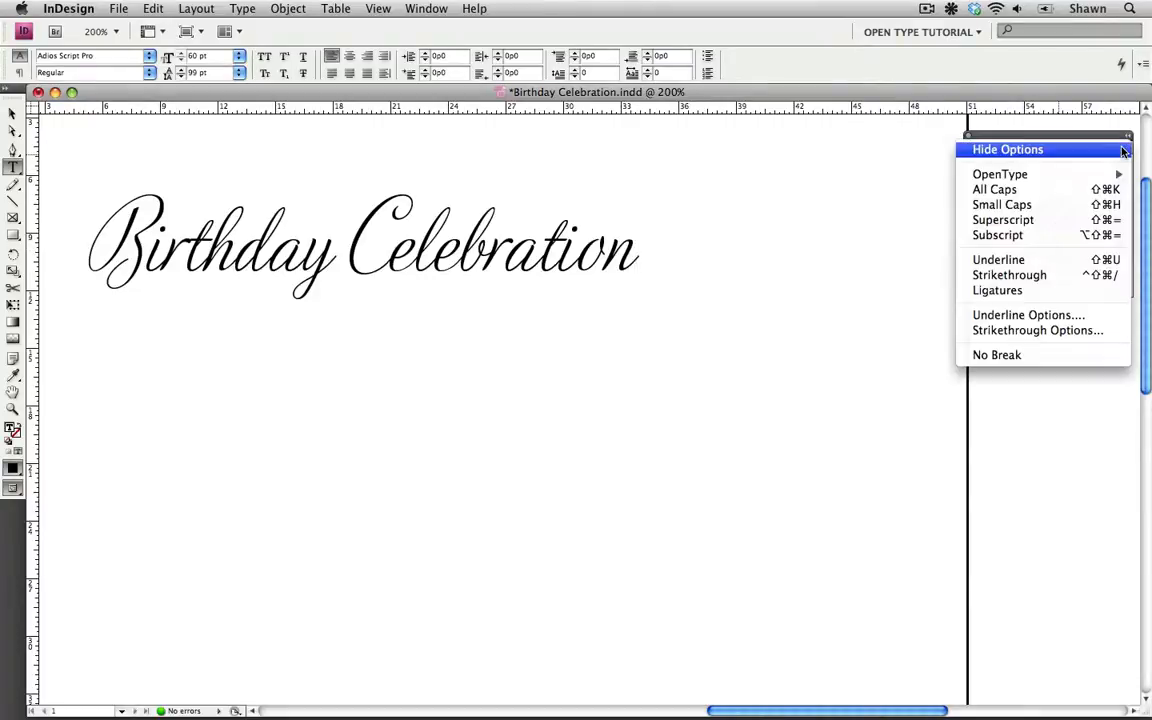
pyautogui.moveTo(1120, 175)
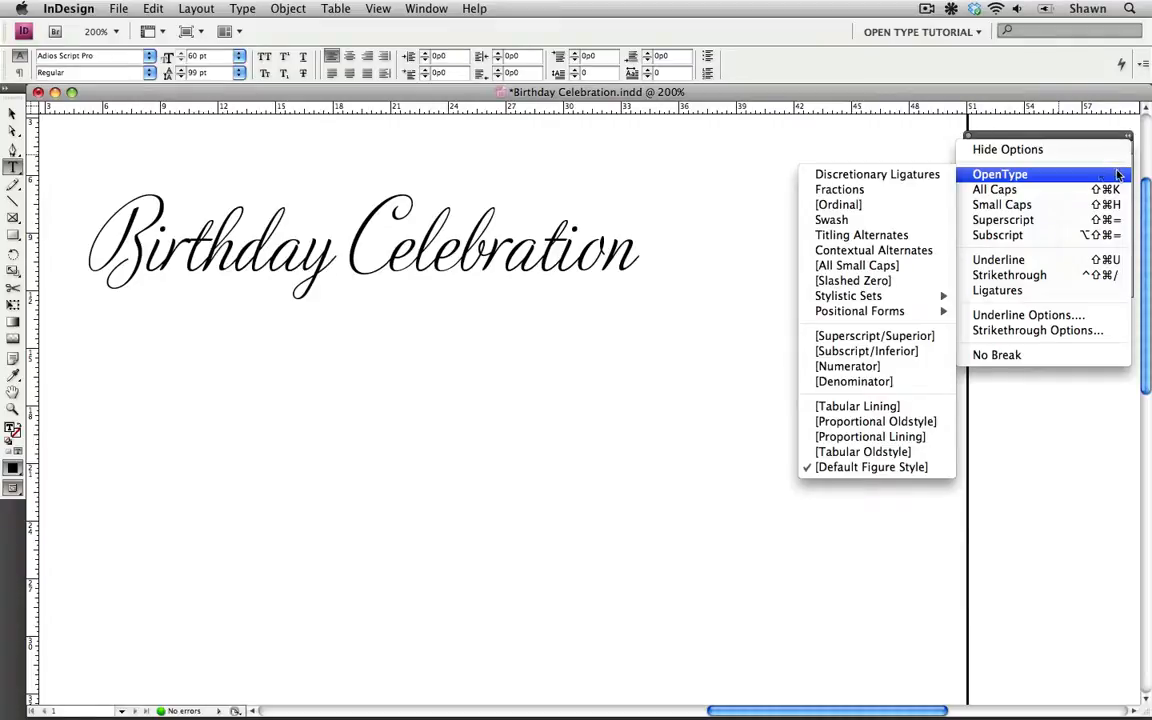
pyautogui.click(754, 172)
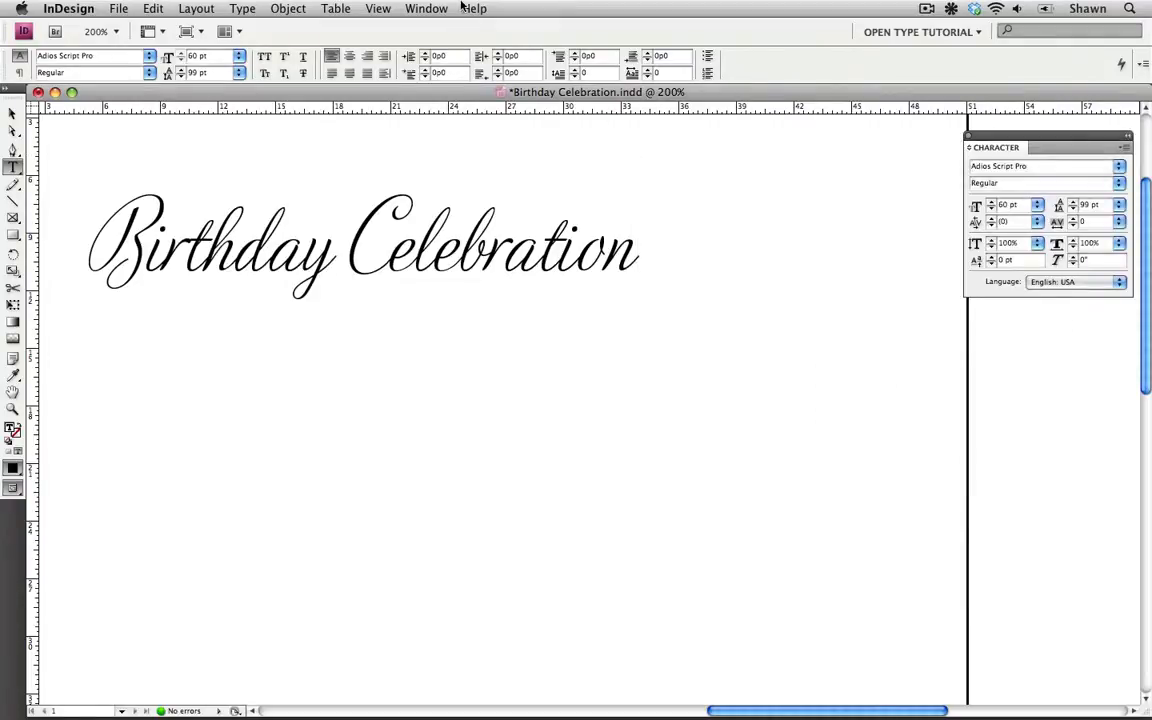
# Step: Open the Glyphs panel and scroll through the Adios Script Pro glyphs to browse the available alternates
pyautogui.click(426, 8)
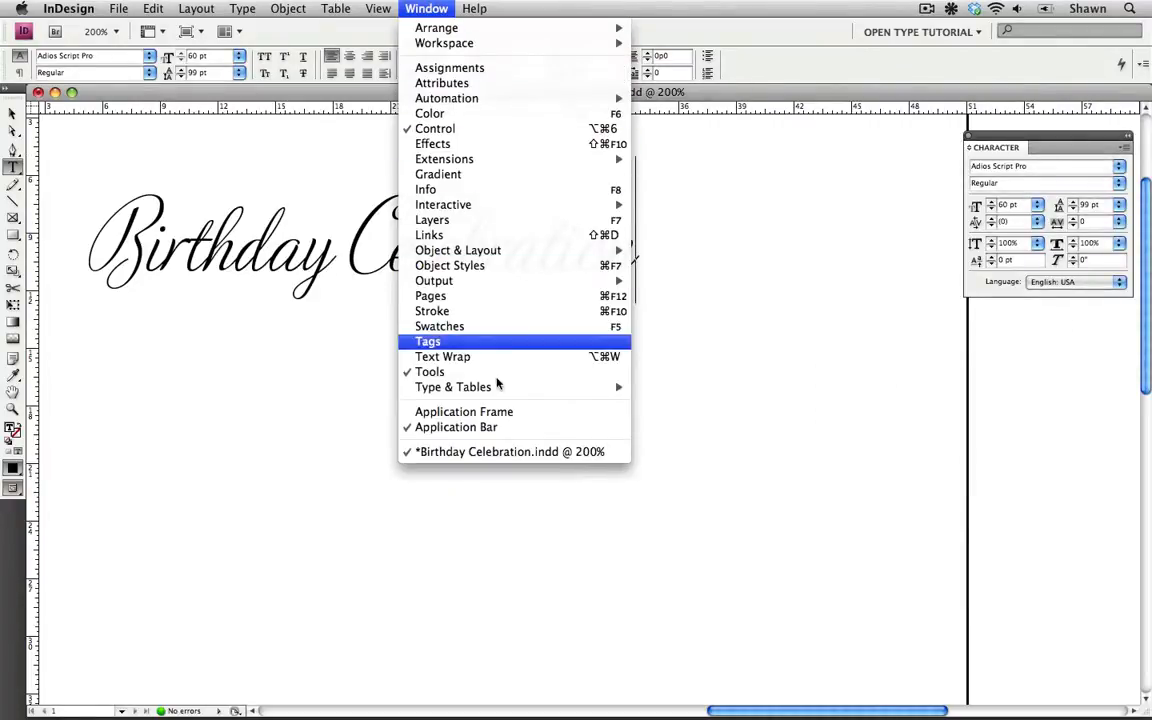
pyautogui.moveTo(470, 387)
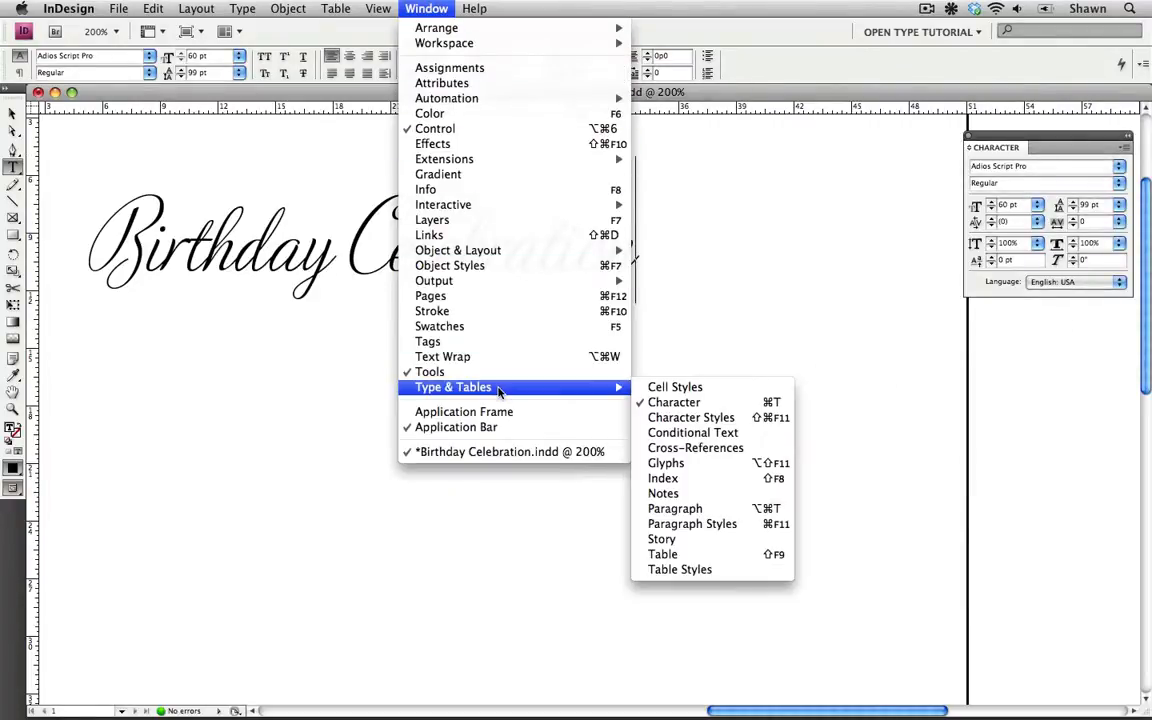
pyautogui.click(672, 463)
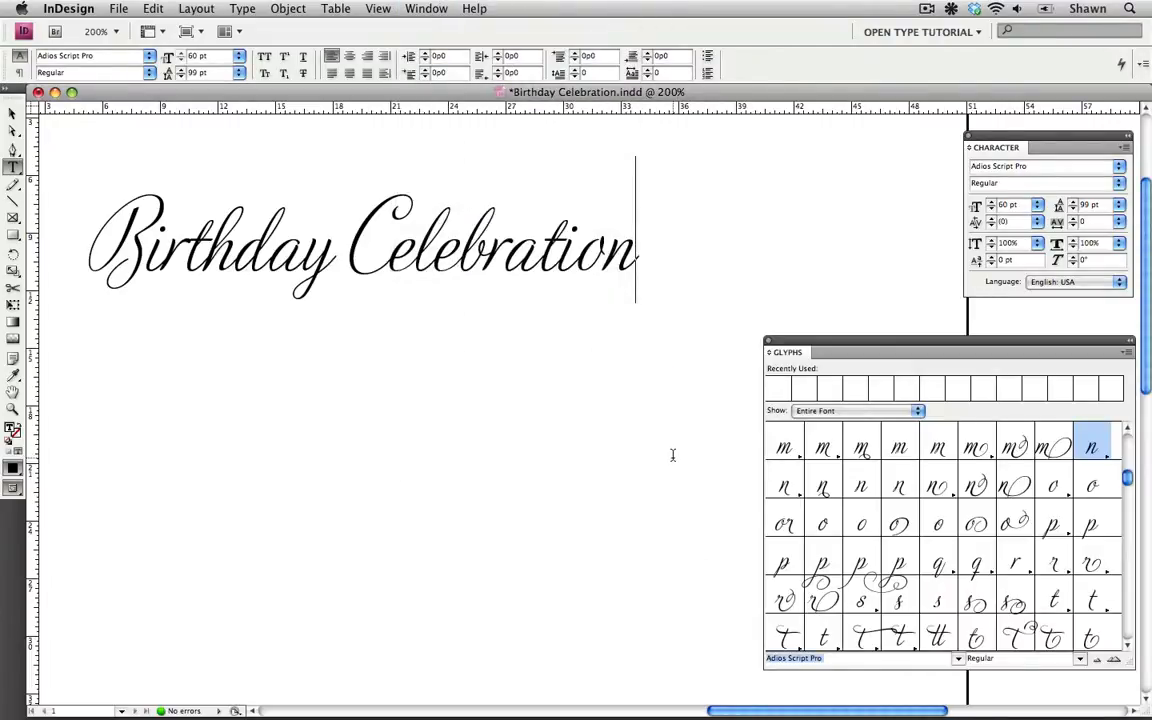
pyautogui.scroll(-15, 975, 487)
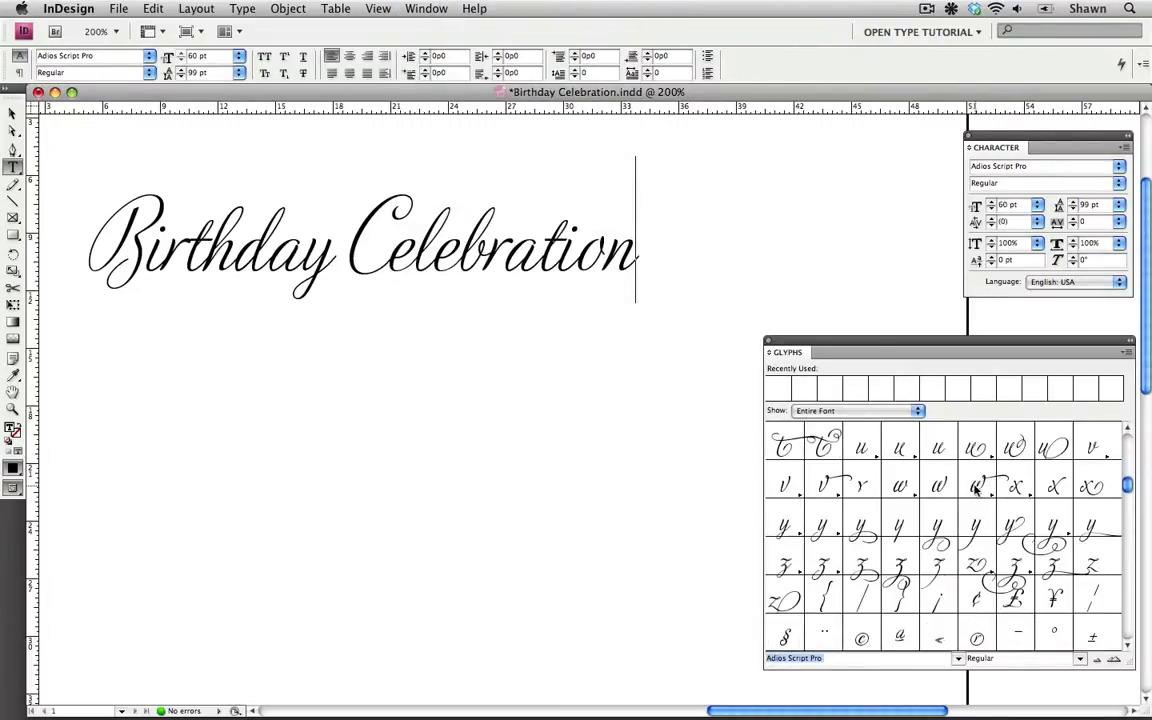
pyautogui.scroll(-10, 968, 487)
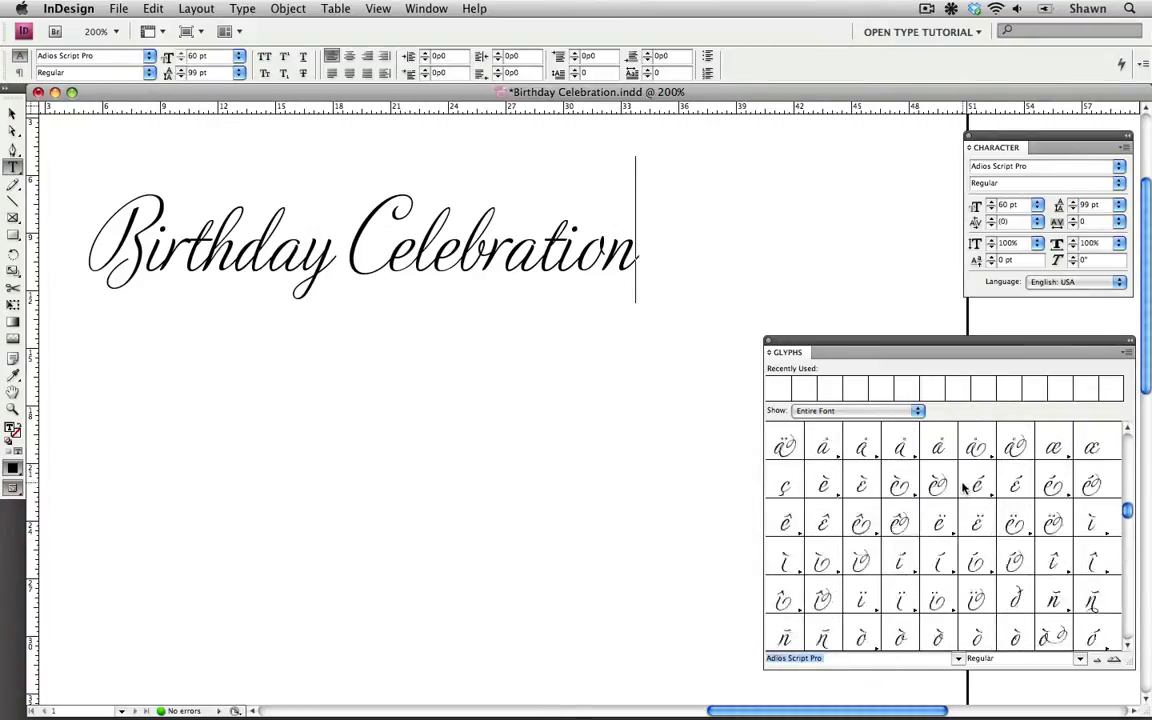
pyautogui.scroll(-15, 962, 487)
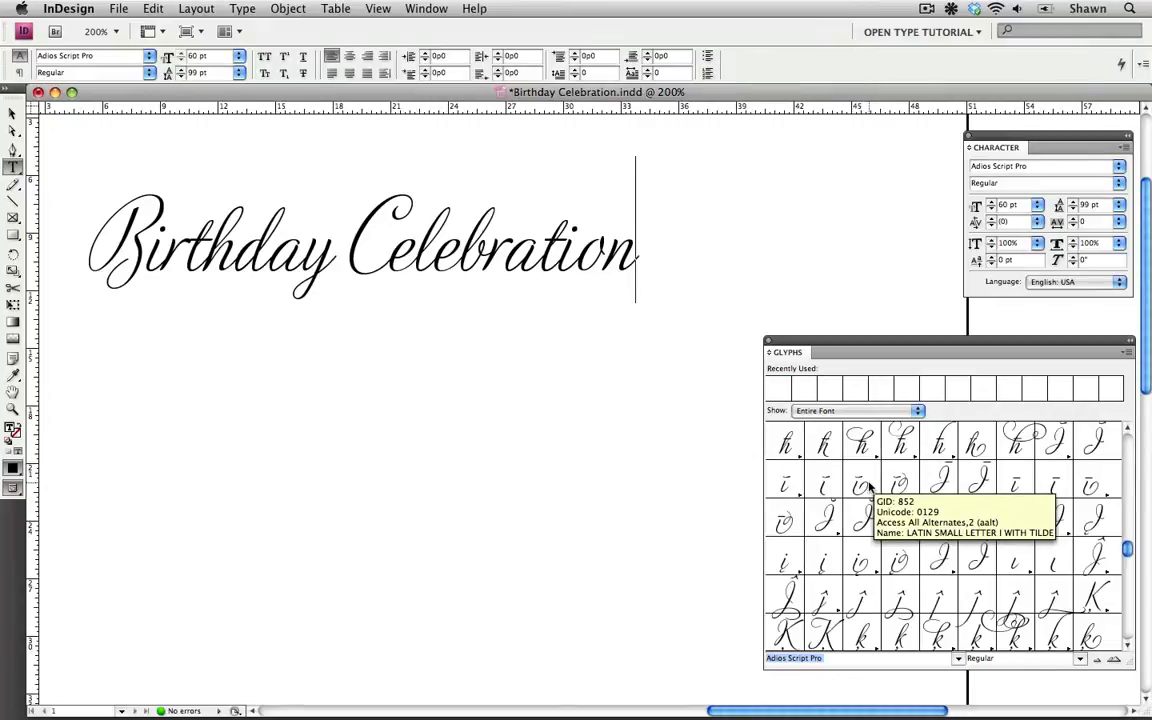
pyautogui.scroll(-15, 868, 487)
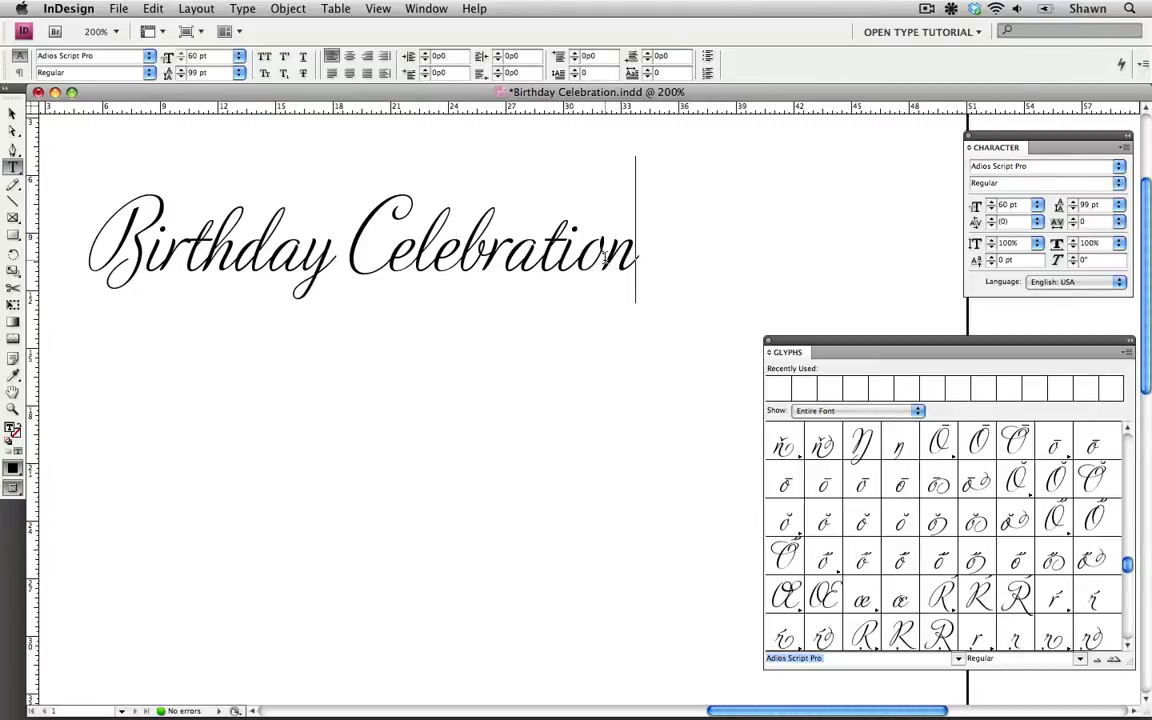
# Step: Select the final n in Celebration and replace it with a swash alternate n from the Glyphs panel
pyautogui.moveTo(605, 257); pyautogui.dragTo(645, 260)
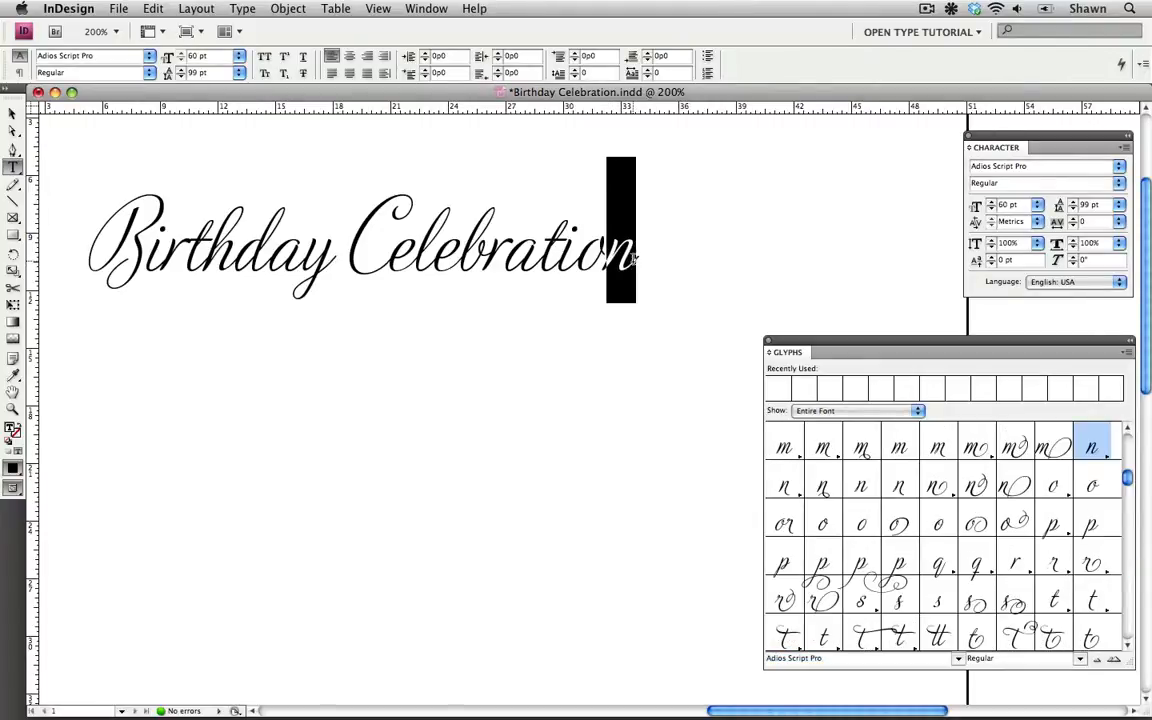
pyautogui.click(1107, 457)
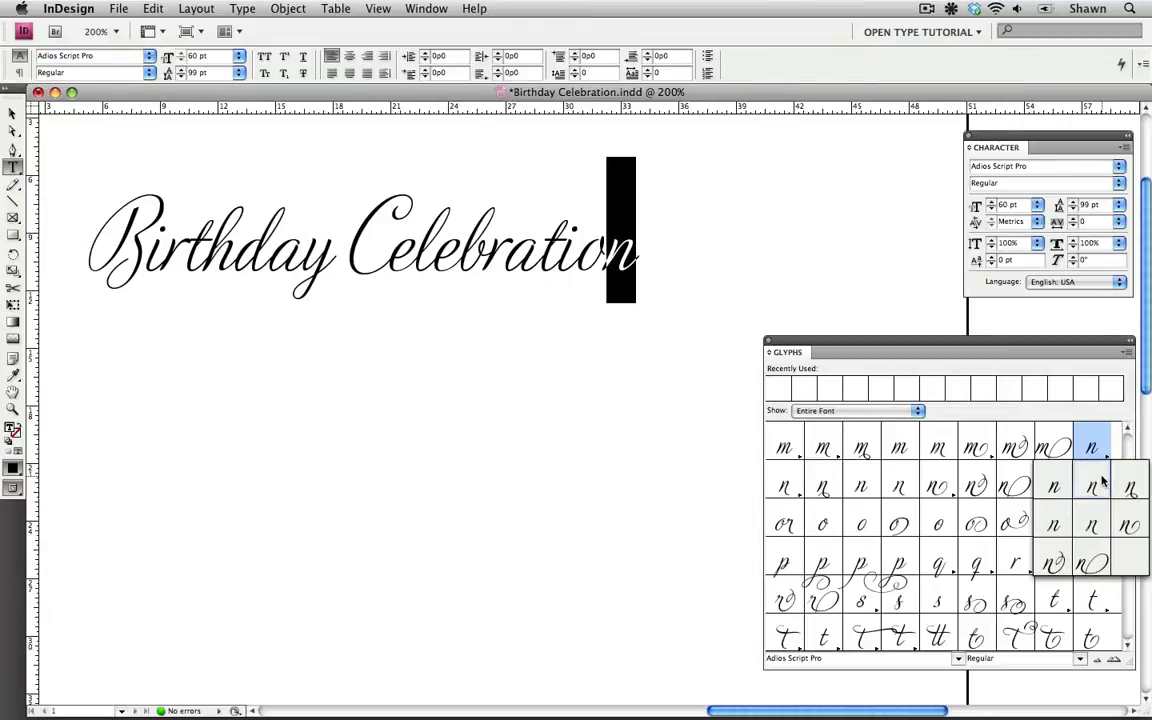
pyautogui.click(1055, 563)
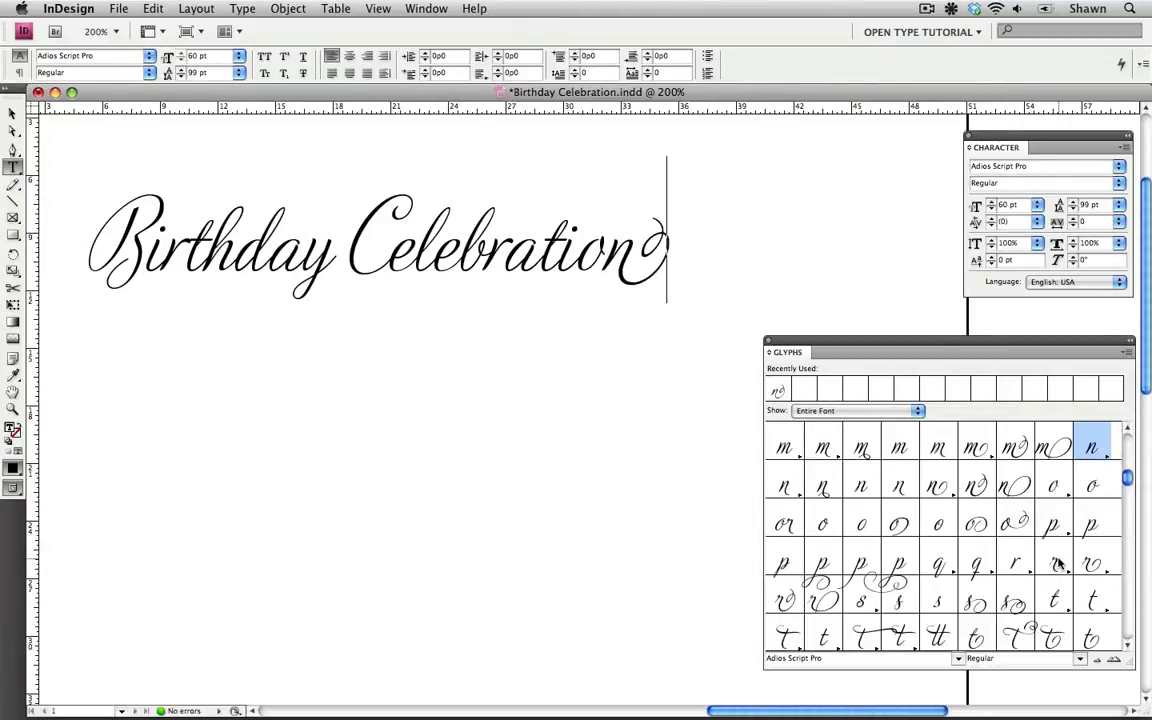